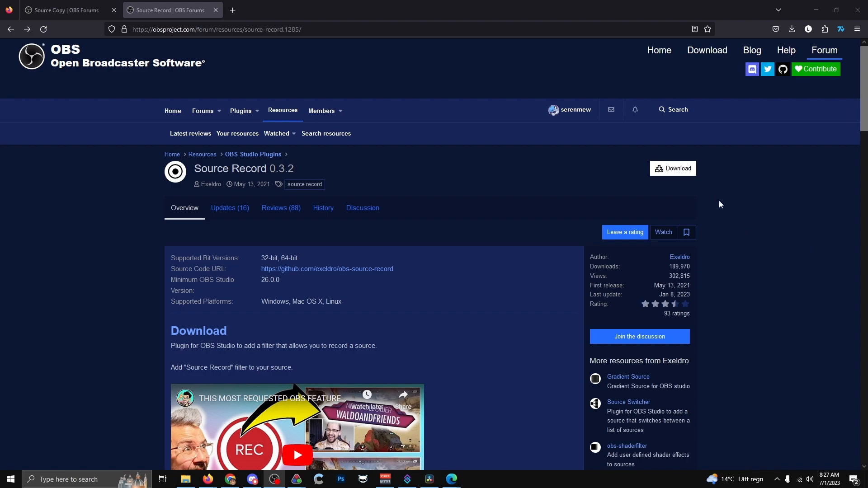
Step: Download source-record-0.3.2-windows-installer.zip from the Source Record plugin page and dismiss the file chooser
click(683, 176)
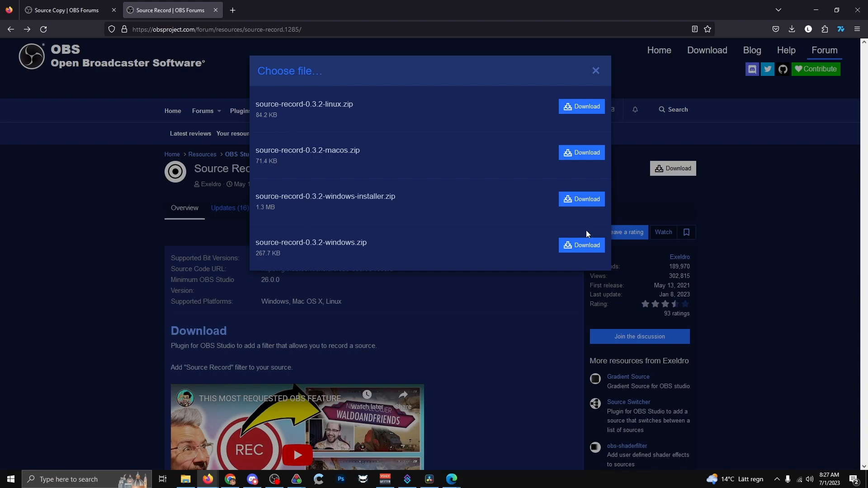
click(593, 199)
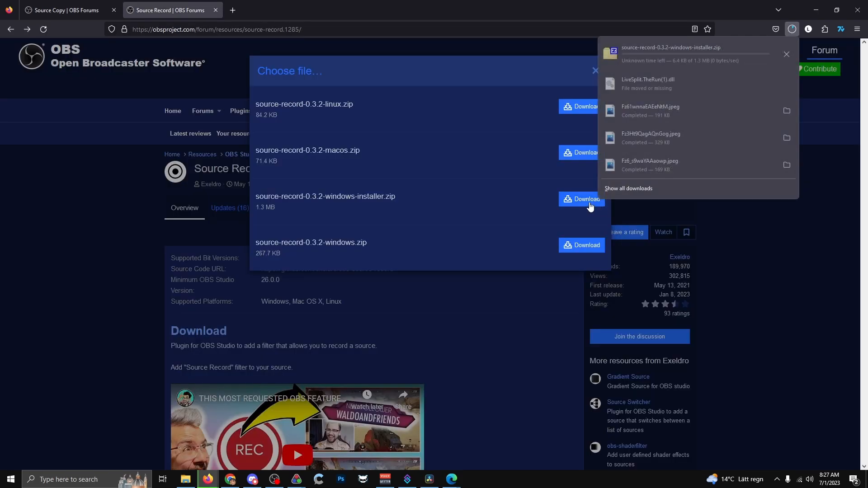
click(733, 243)
click(733, 242)
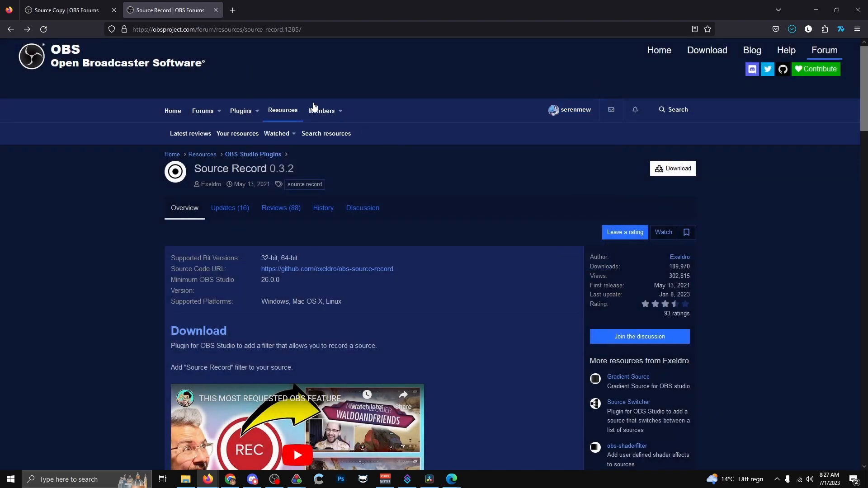
Step: Download source-copy-0.2.2-windows-installer.zip from the Source Copy plugin page and dismiss the file chooser
click(93, 9)
click(685, 174)
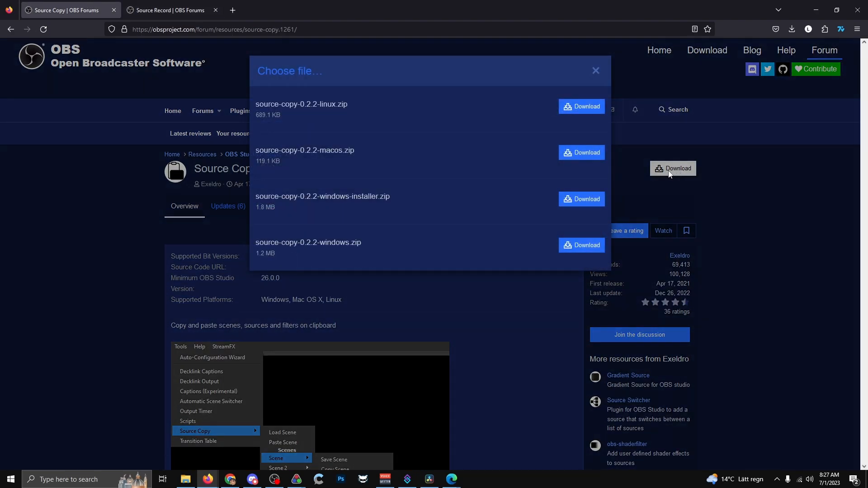
click(585, 201)
click(728, 266)
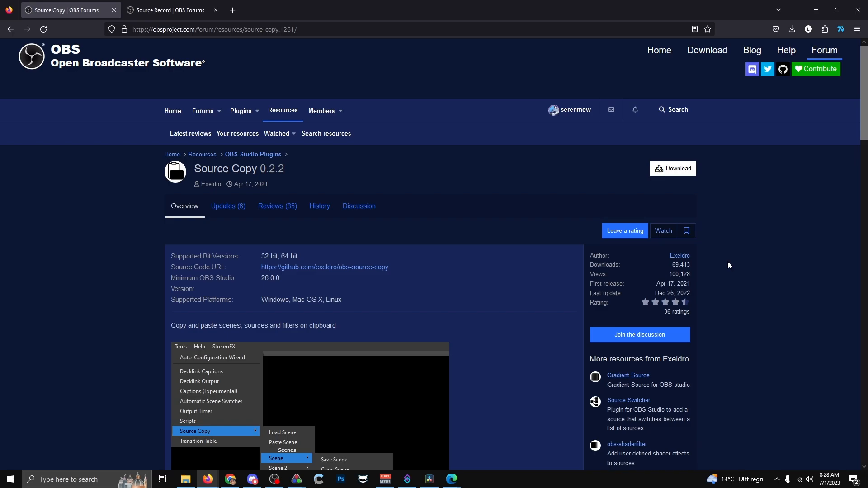
Step: Open both downloaded plugin archives and run source-record-installer.exe and source-copy-installer.exe
click(192, 5)
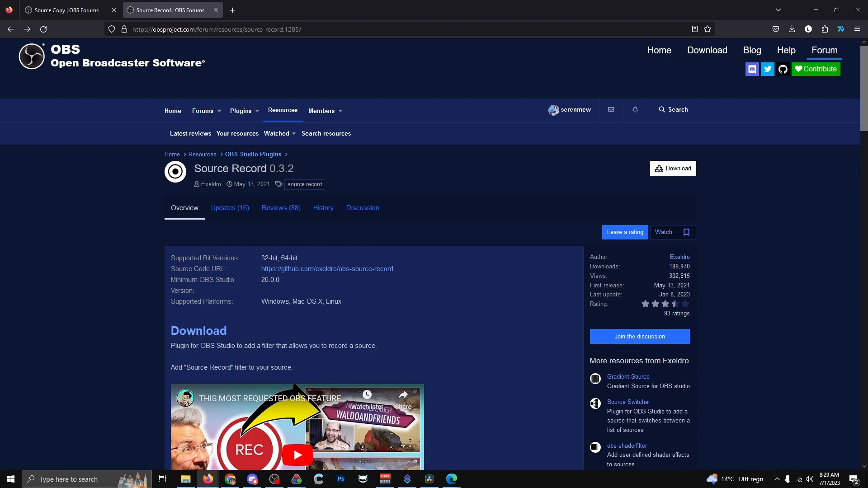
click(792, 29)
click(728, 58)
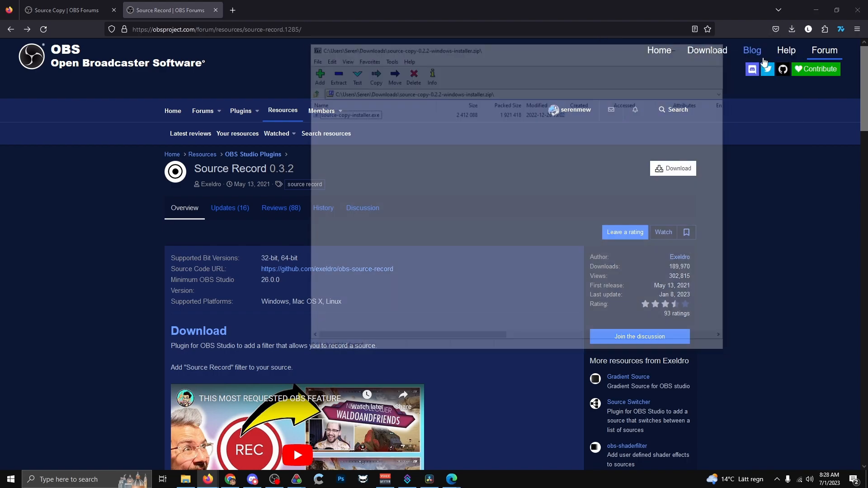
click(792, 30)
click(742, 78)
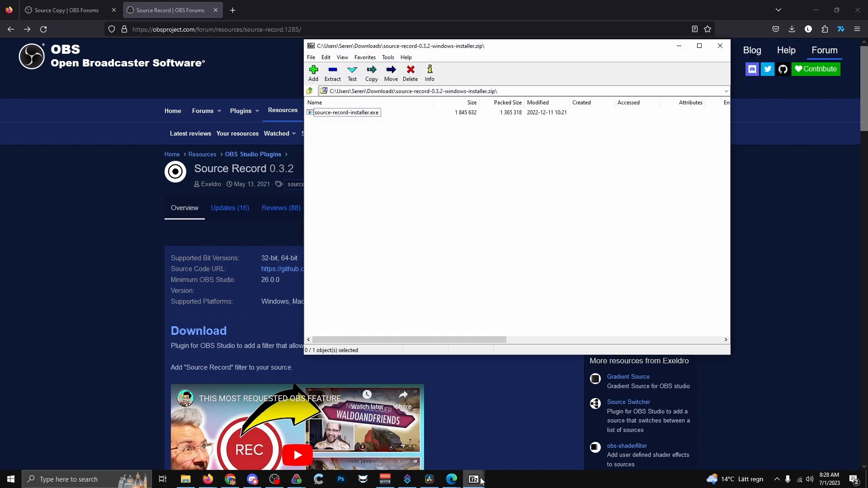
double_click(361, 114)
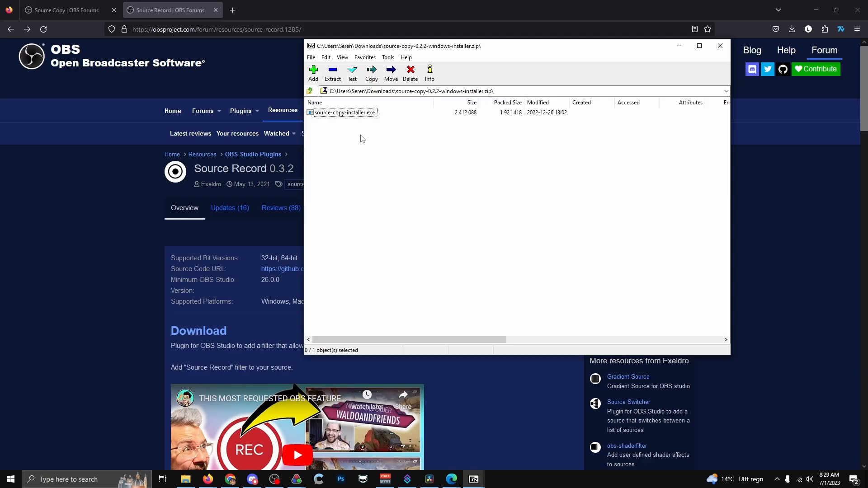
double_click(351, 113)
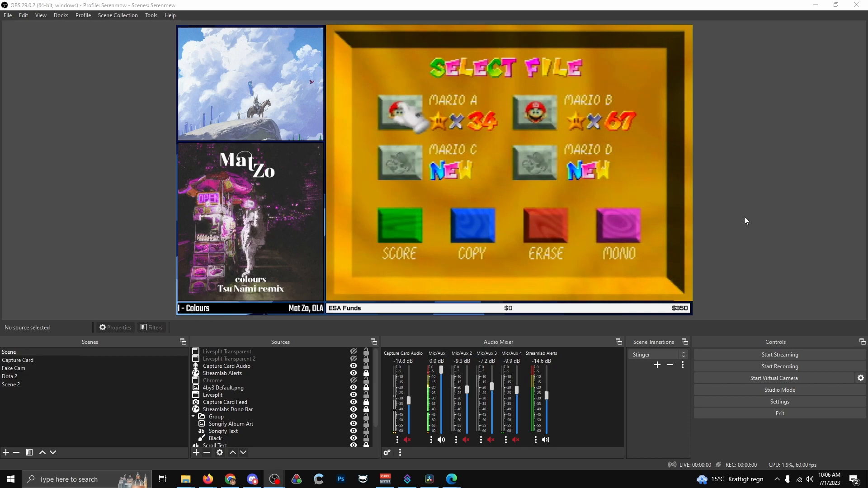
Step: Load the 1080p 4x3.json layout as a scene in OBS with the Source Copy tool
click(151, 15)
mouse_move(176, 100)
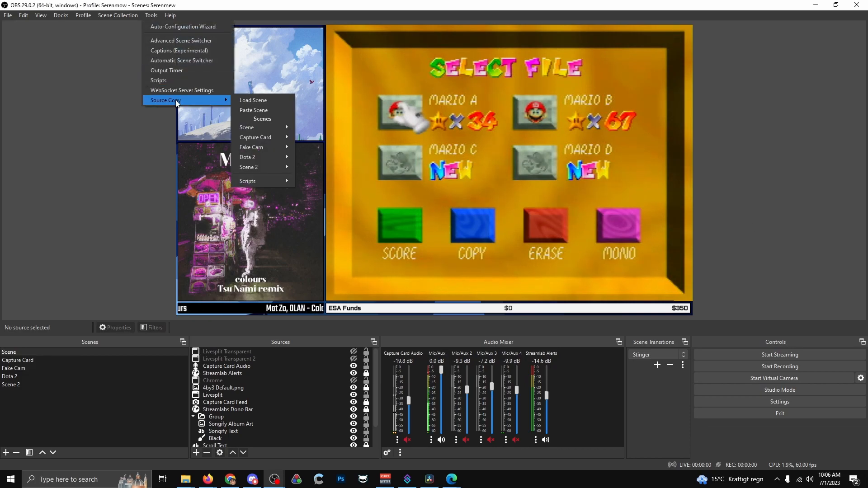
click(256, 99)
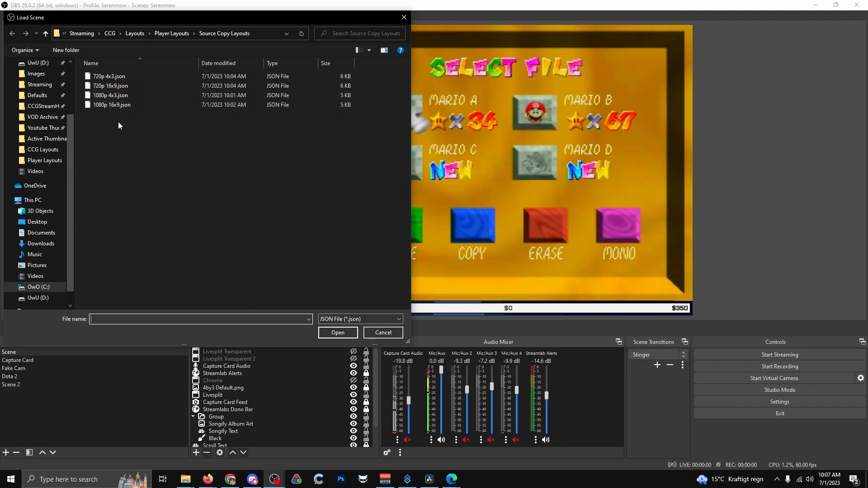
double_click(116, 97)
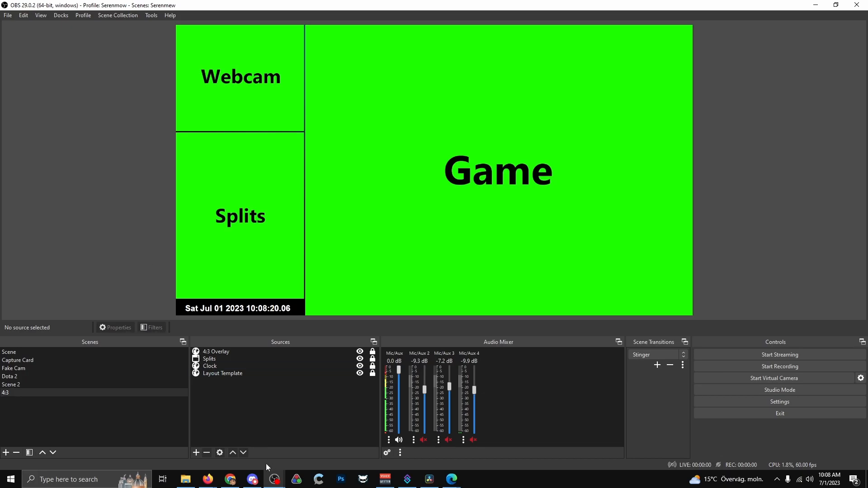
Step: Install the Teko-Bold.ttf font from the CCG Layouts folder, replacing the existing copy, and close the font preview
click(185, 480)
double_click(427, 211)
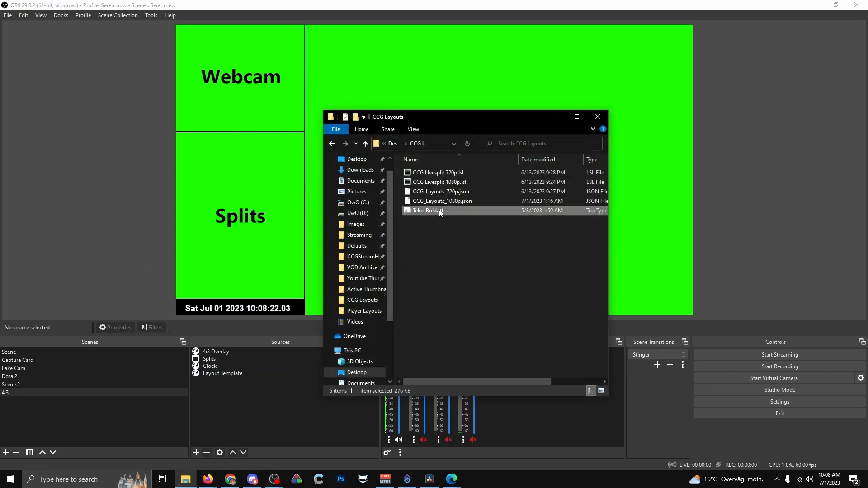
click(86, 70)
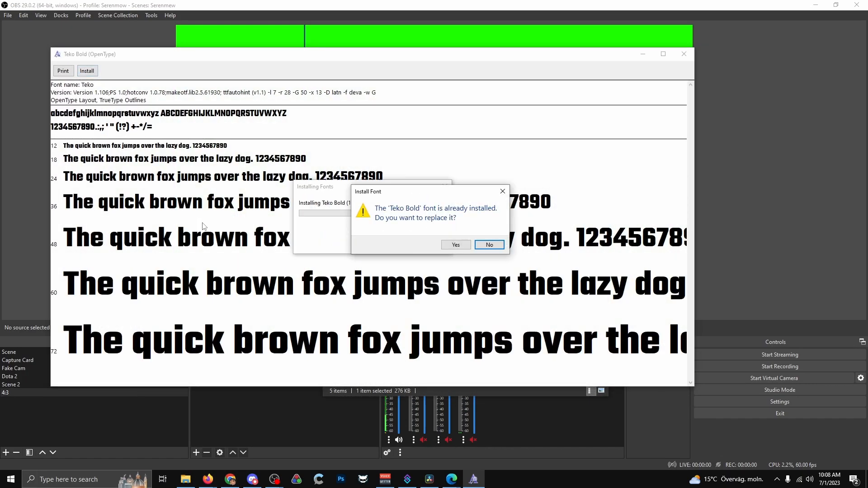
click(454, 245)
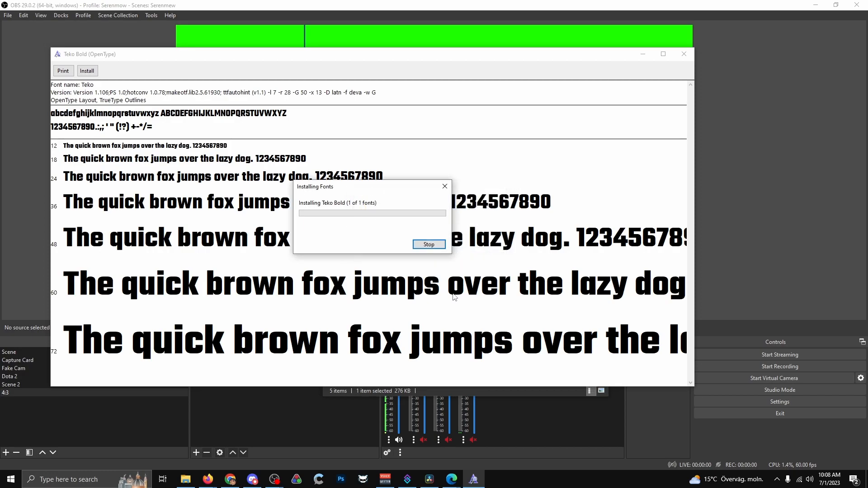
click(685, 59)
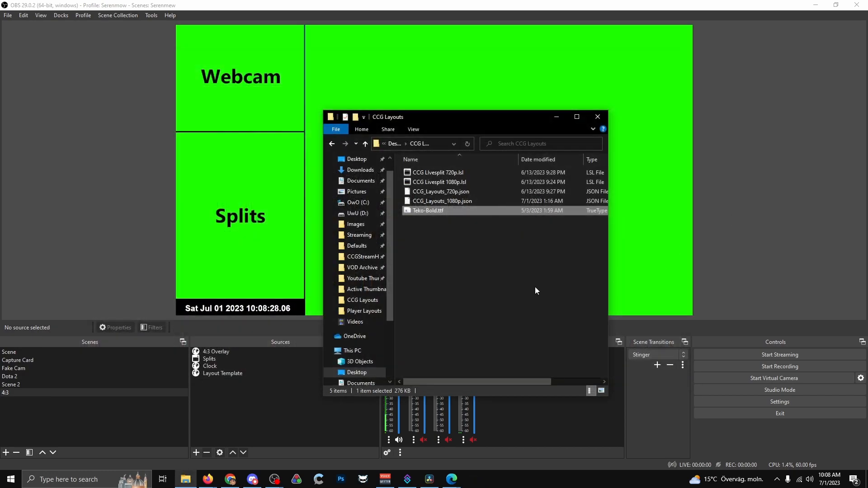
click(584, 113)
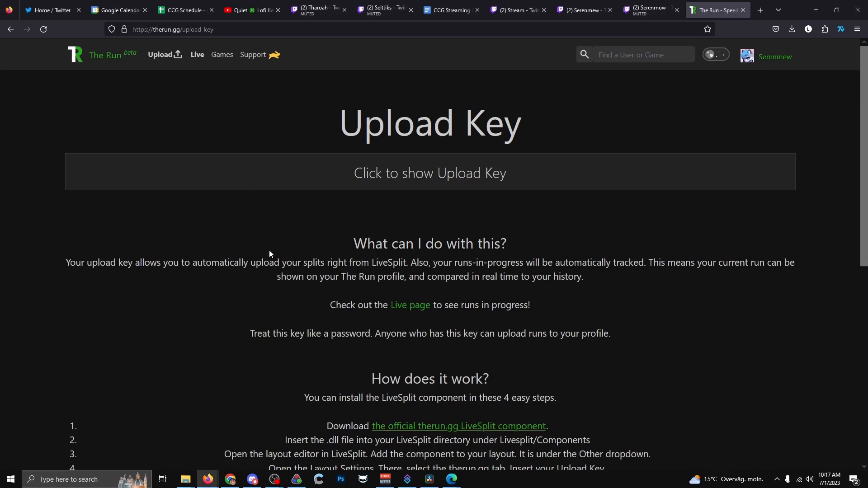
Step: Download the official therun.gg LiveSplit component from the therun.gg upload key page in the browser
scroll(267, 244, down, 1)
scroll(267, 240, down, 2)
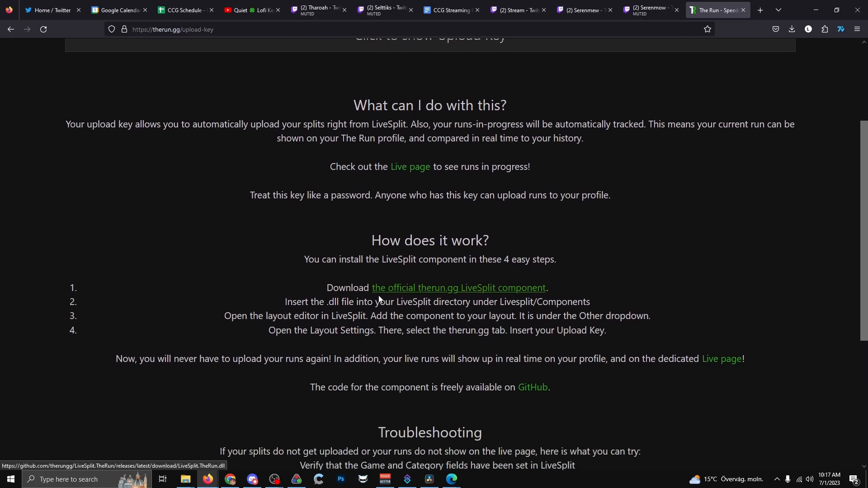
click(497, 289)
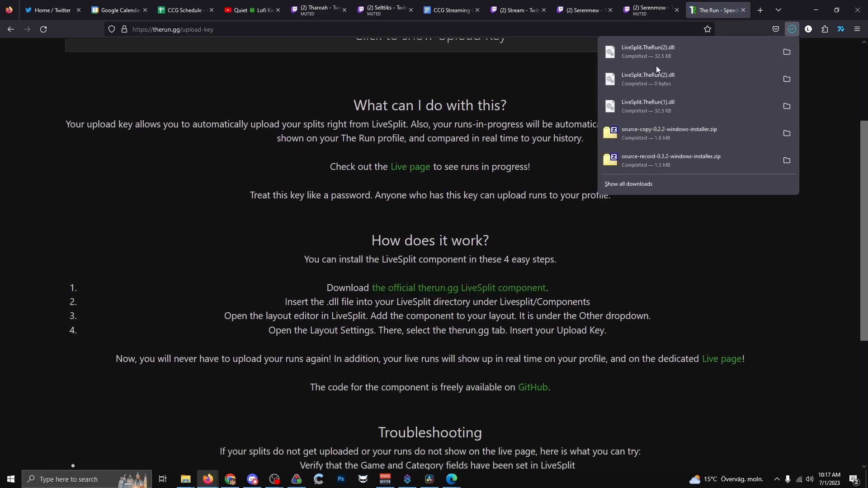
Step: Move the downloaded LiveSplit.TheRun(1).dll into LiveSplit's Components folder and delete this duplicate copy there
drag(438, 147, 259, 89)
key(alt+Left)
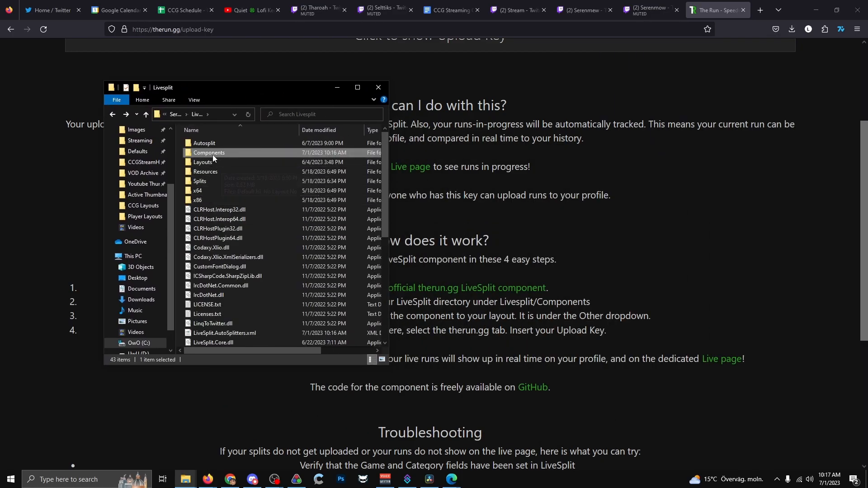
scroll(228, 213, down, 6)
scroll(223, 197, up, 6)
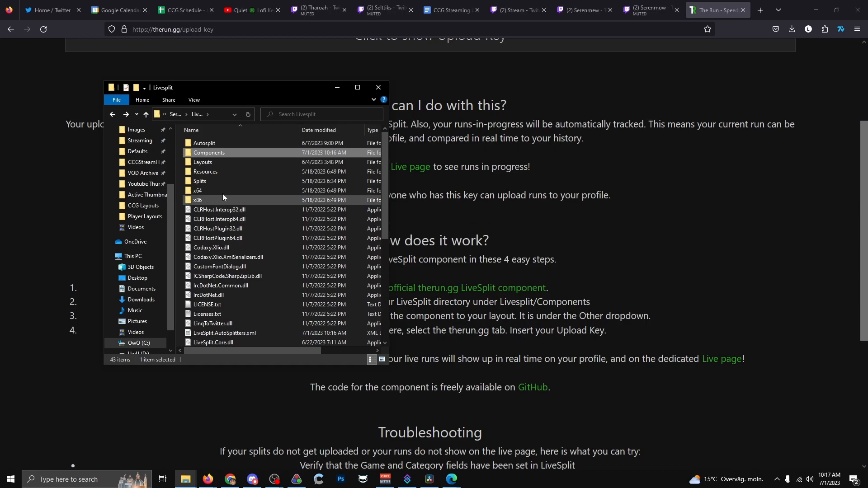
double_click(213, 154)
drag(867, 154, 550, 80)
drag(550, 134, 247, 212)
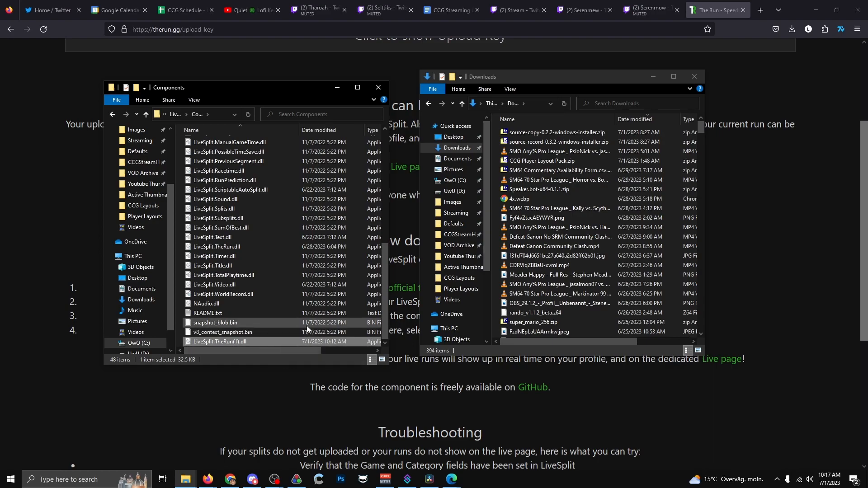
key(Delete)
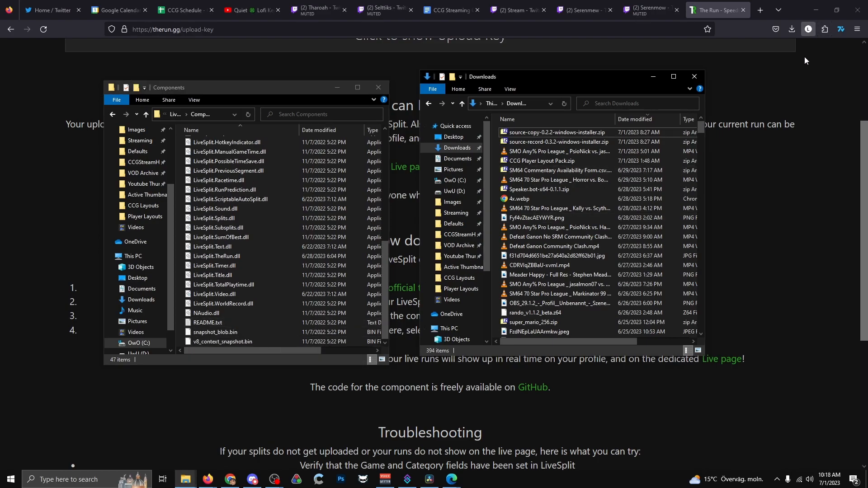
Step: Minimize the browser and the Components and Downloads folder windows to return to OBS
click(816, 9)
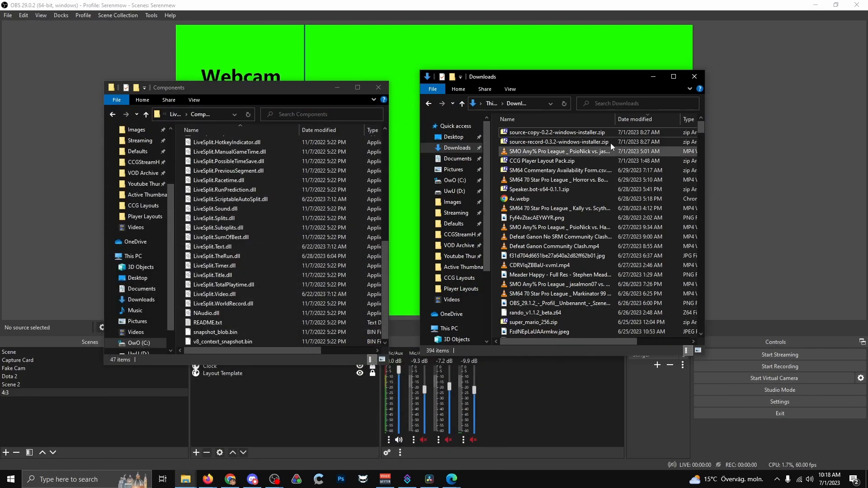
click(337, 87)
click(654, 79)
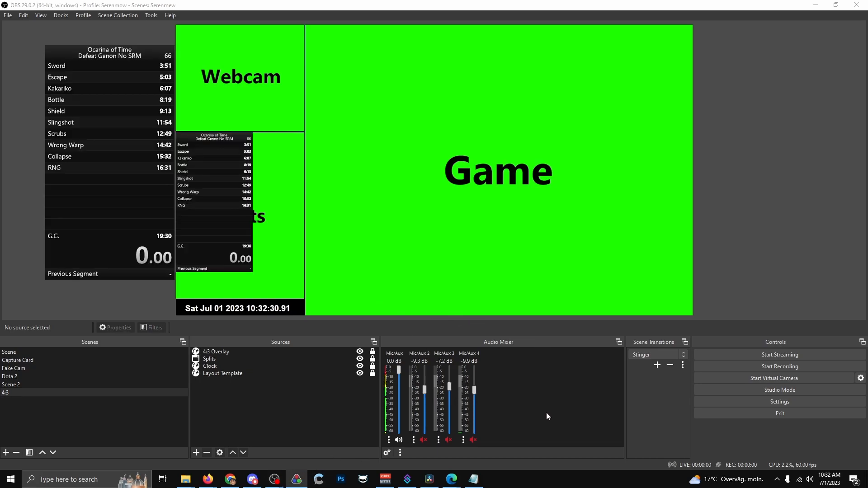
Step: Load the CCG Livesplit 1080p.lsl layout file into LiveSplit from the CCG Layouts folder
right_click(138, 210)
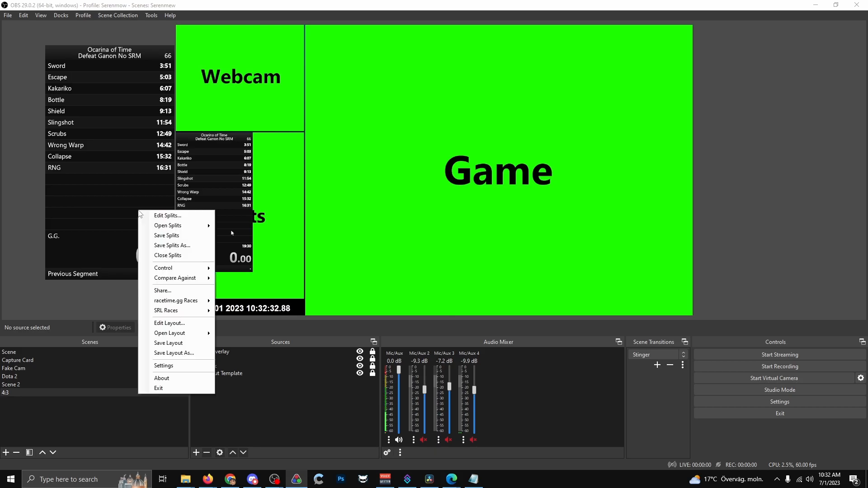
mouse_move(176, 333)
click(259, 408)
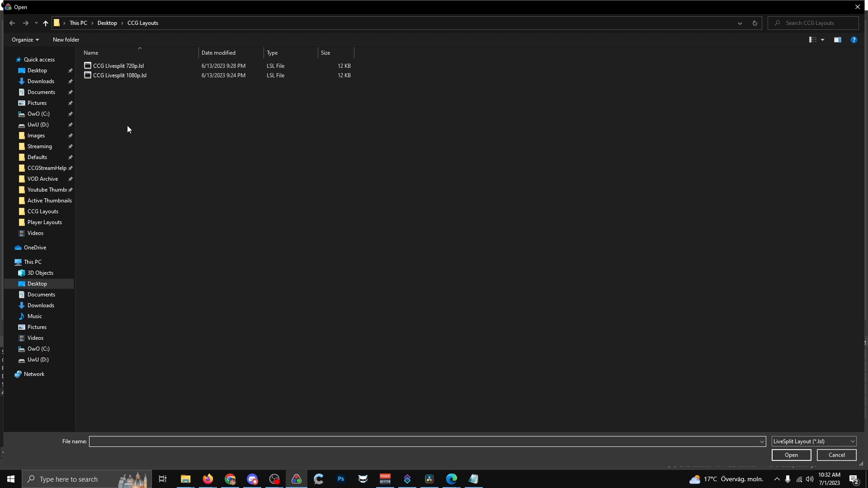
double_click(138, 77)
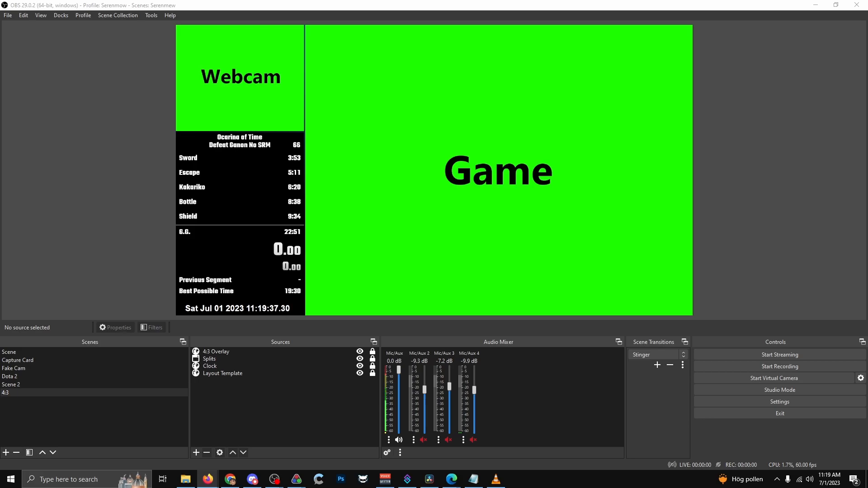
Step: View the therun.gg Upload Key page in the browser and bring the LiveSplit window back to the front
drag(867, 176, 677, 1)
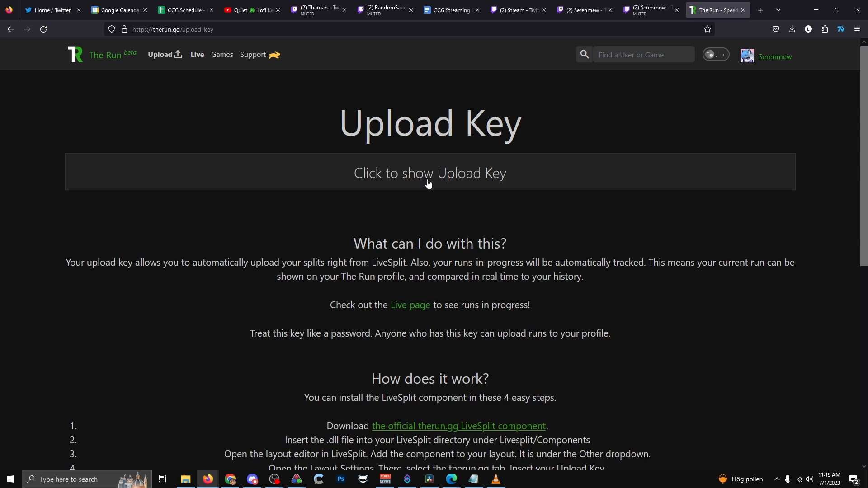
drag(792, 11, 867, 14)
click(294, 485)
click(271, 448)
drag(0, 255, 247, 250)
Step: Open LiveSplit's layout editor, select the upload key field in the therun.gg component settings, and close the settings
right_click(247, 250)
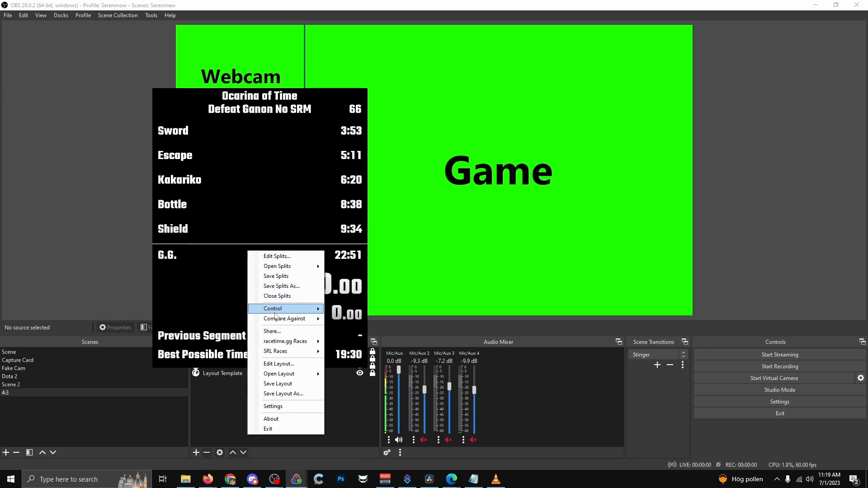
click(279, 364)
double_click(61, 76)
drag(240, 77, 97, 78)
click(207, 326)
click(209, 174)
Step: Reposition the LiveSplit window, save its current layout, and return to OBS
drag(222, 238, 203, 282)
right_click(239, 287)
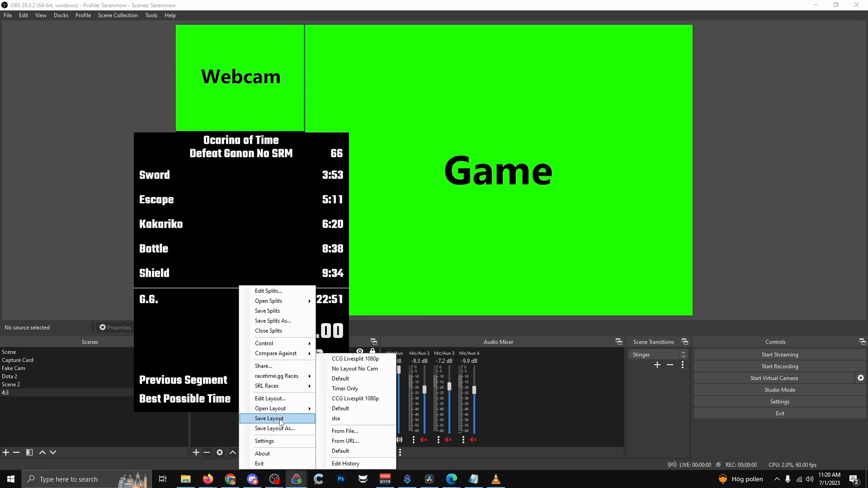
click(281, 419)
click(89, 247)
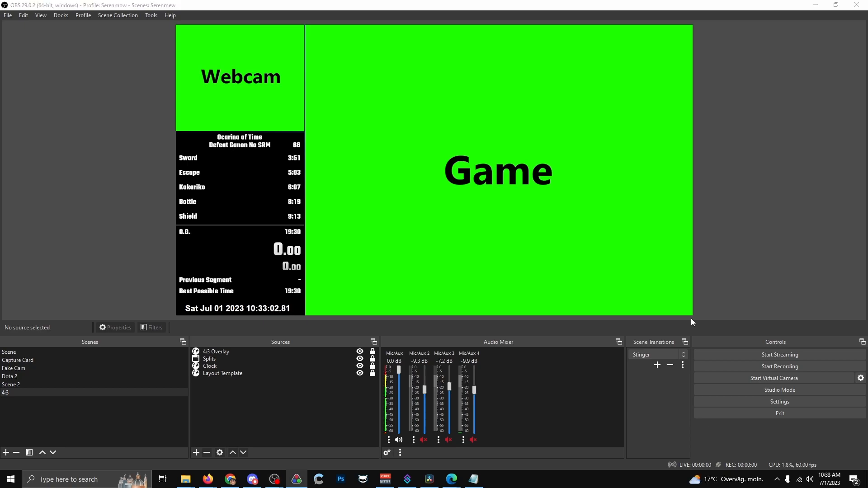
Step: Copy the Capture Card Audio and Capture Card Feed sources from the scene named Scene into the 4:3 scene
click(73, 352)
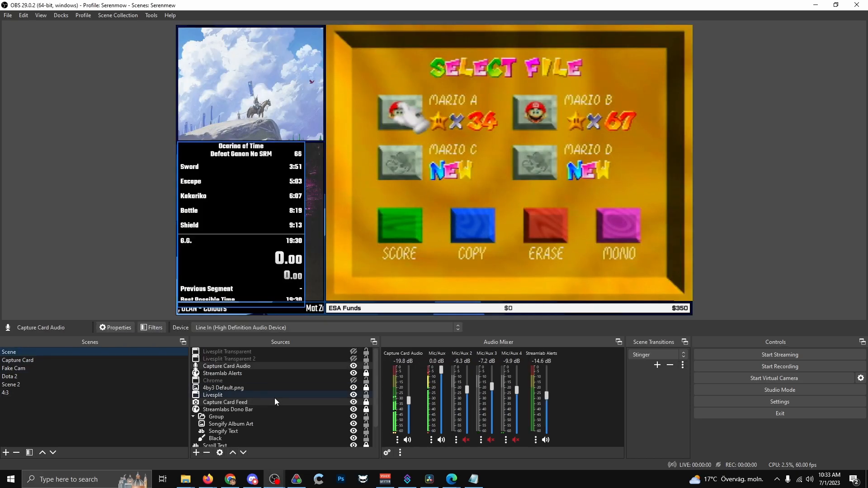
click(241, 366)
ctrl+click(249, 402)
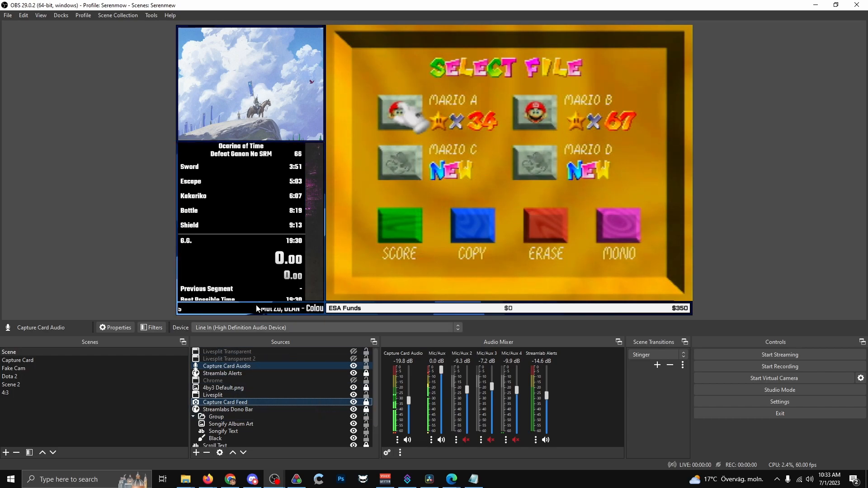
click(23, 391)
key(ctrl+v)
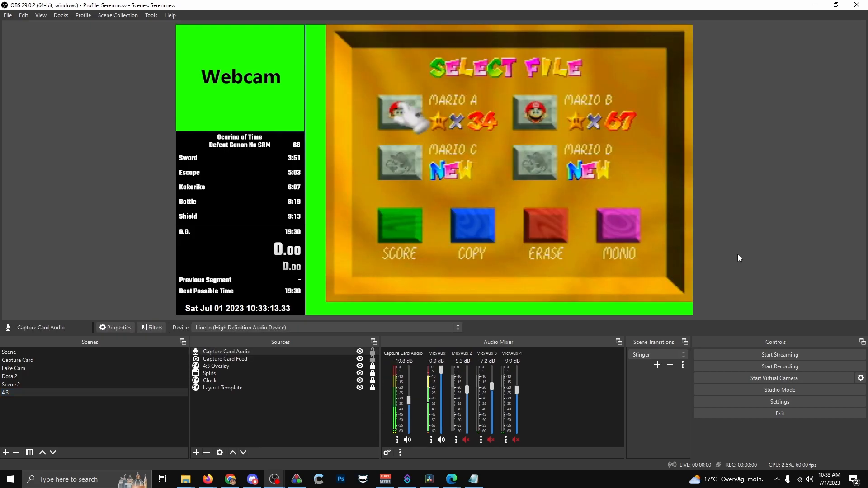
Step: Enlarge the Capture Card Feed to fill the game area, and move both capture card sources below 4:3 Overlay
click(773, 247)
click(544, 254)
drag(326, 302, 305, 316)
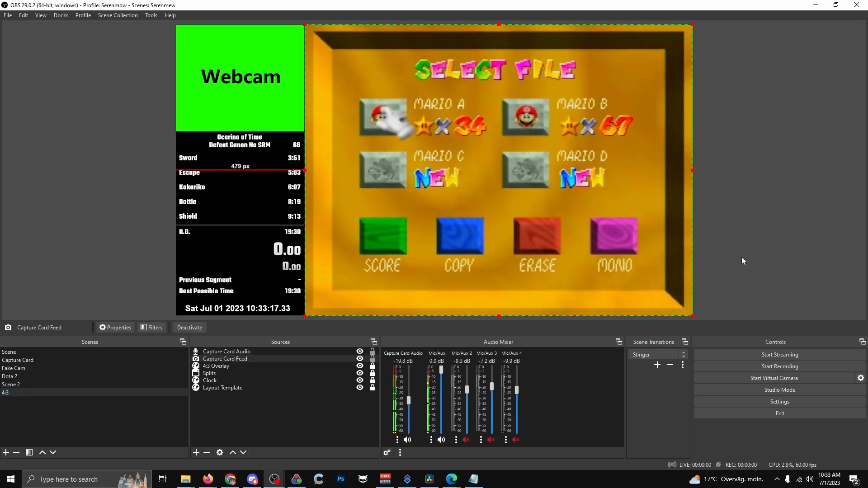
click(782, 246)
drag(244, 355, 233, 370)
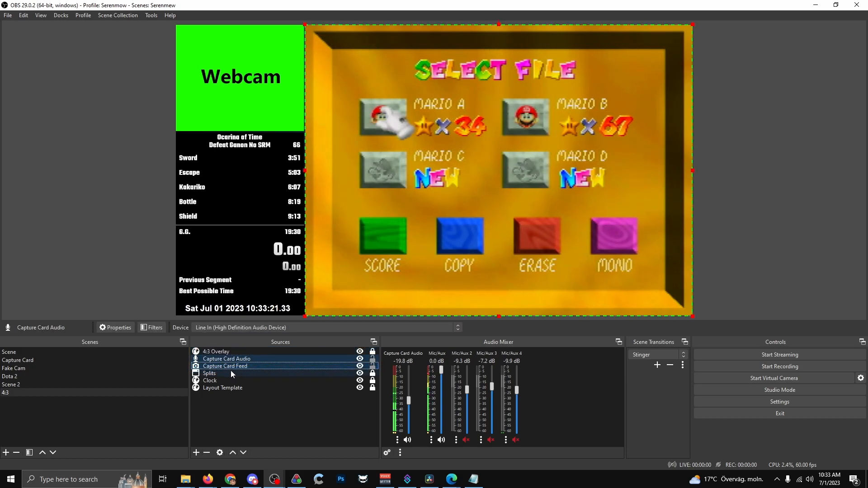
click(132, 285)
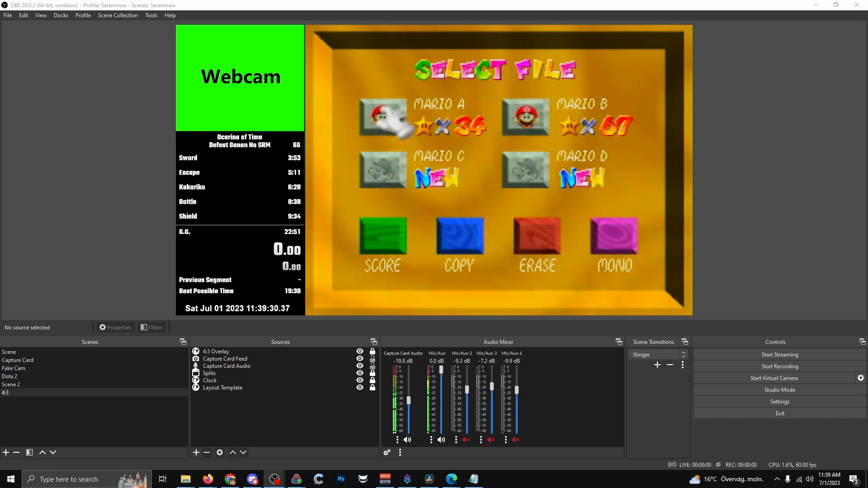
Step: Add an Application Audio Capture (BETA) source that captures the "(4) Tech setup test - Twitch" window
right_click(240, 411)
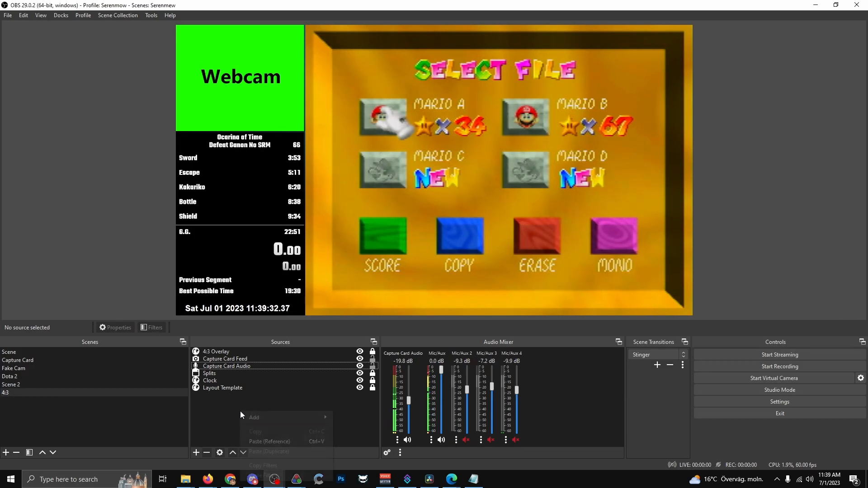
mouse_move(256, 421)
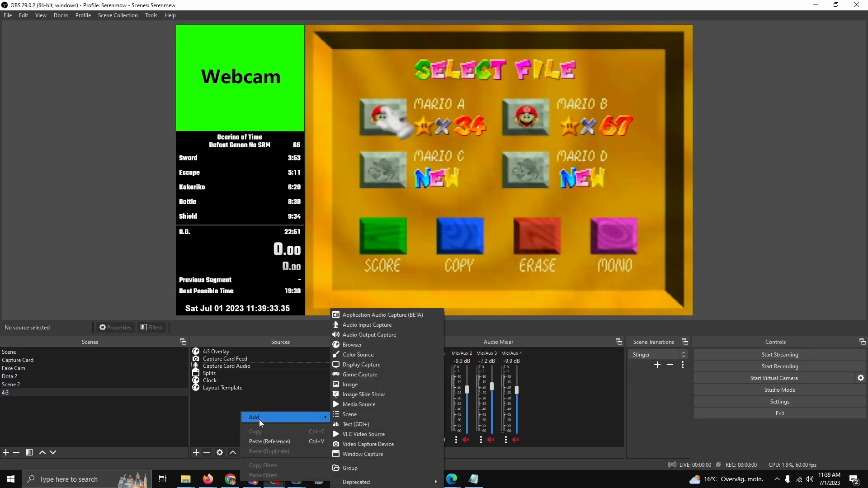
click(396, 317)
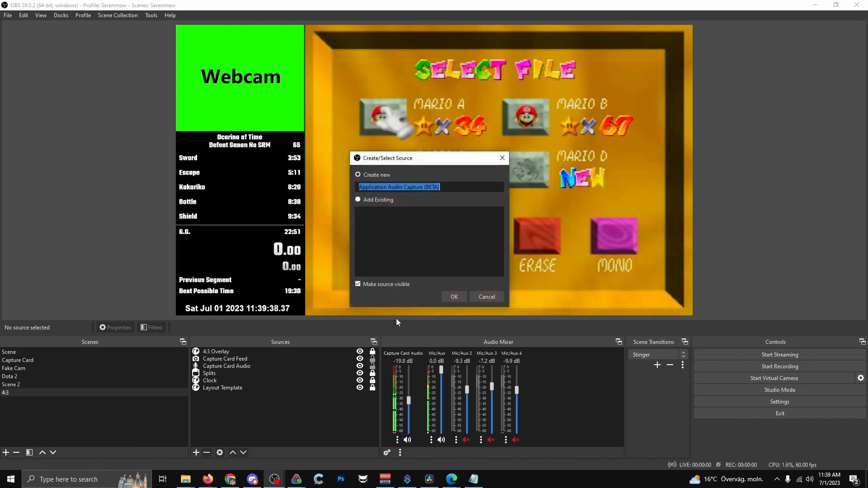
key(Return)
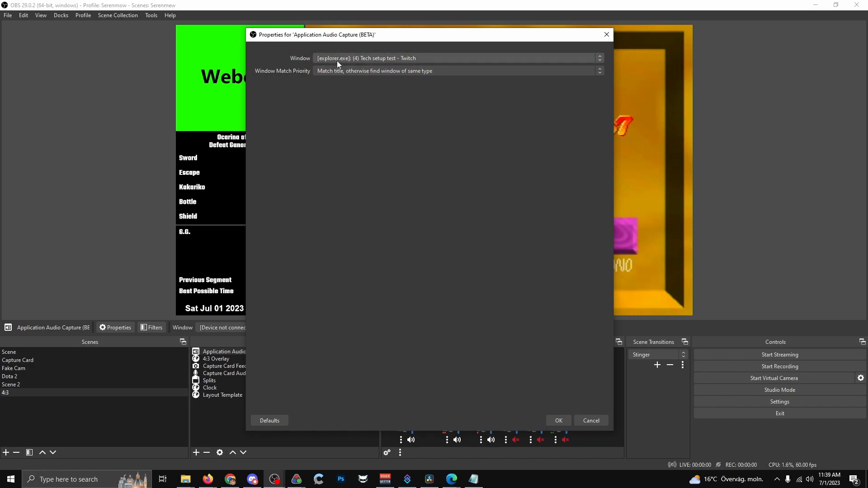
click(353, 59)
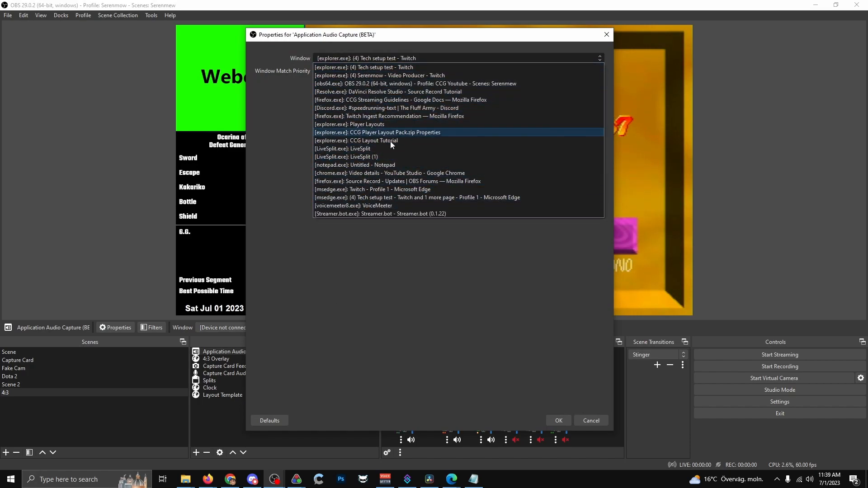
click(386, 266)
click(558, 420)
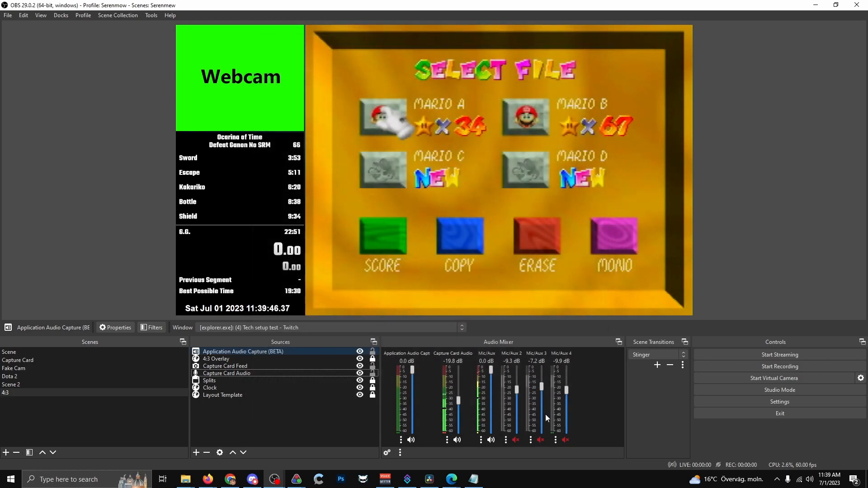
click(281, 425)
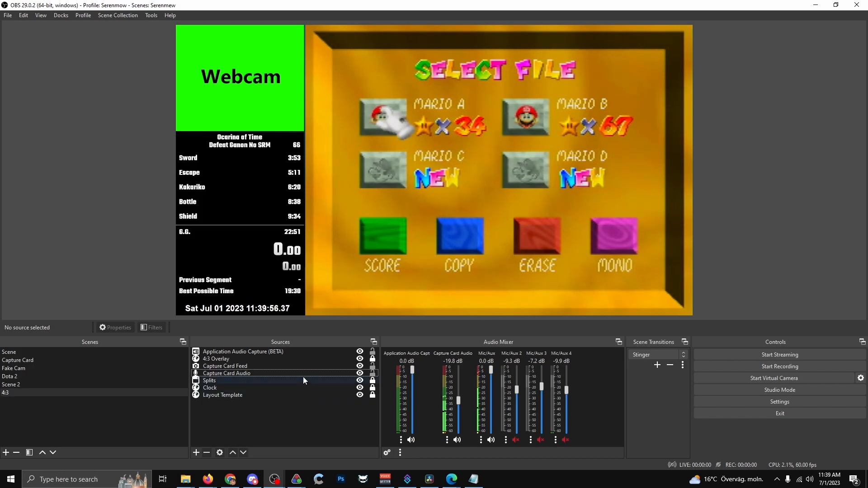
click(310, 355)
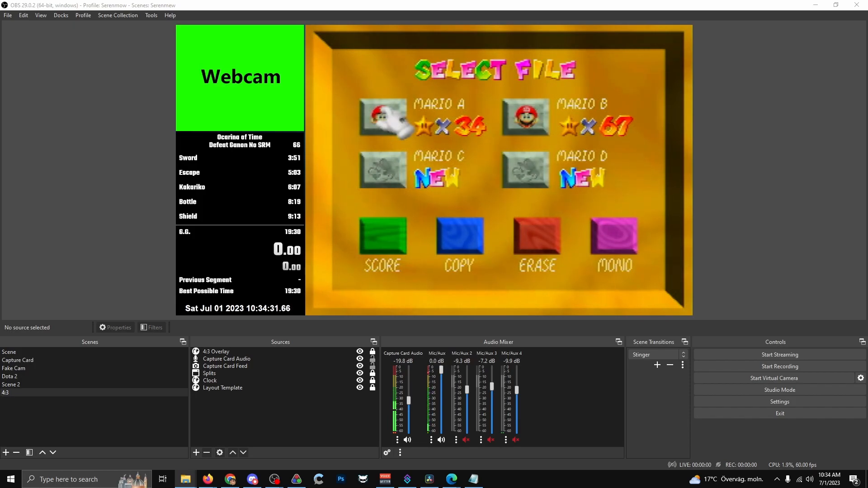
Step: Add Ludwig Webcam.jpg to the 4:3 scene, scale it over the webcam area and crop its right edge to the game border
drag(425, 224, 349, 199)
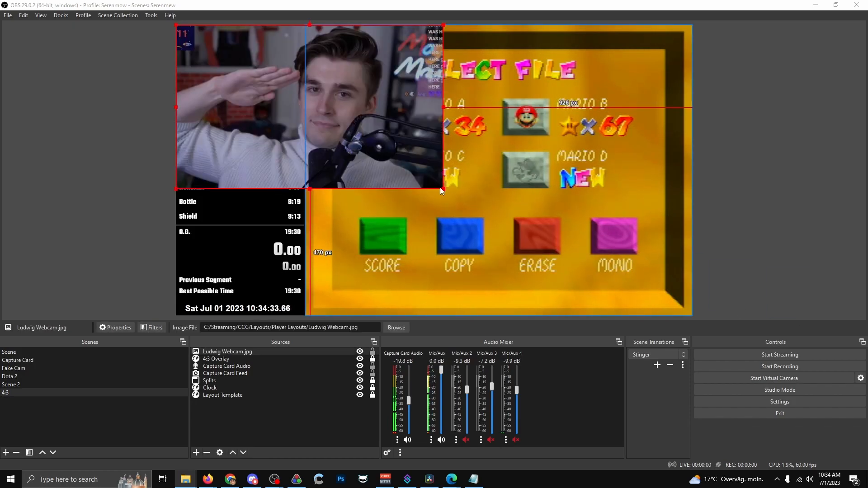
drag(443, 189, 322, 114)
drag(285, 91, 274, 109)
mouse_move(239, 43)
mouse_down()
mouse_move(240, 26)
mouse_move(247, 55)
mouse_move(231, 55)
mouse_up()
drag(317, 79, 306, 80)
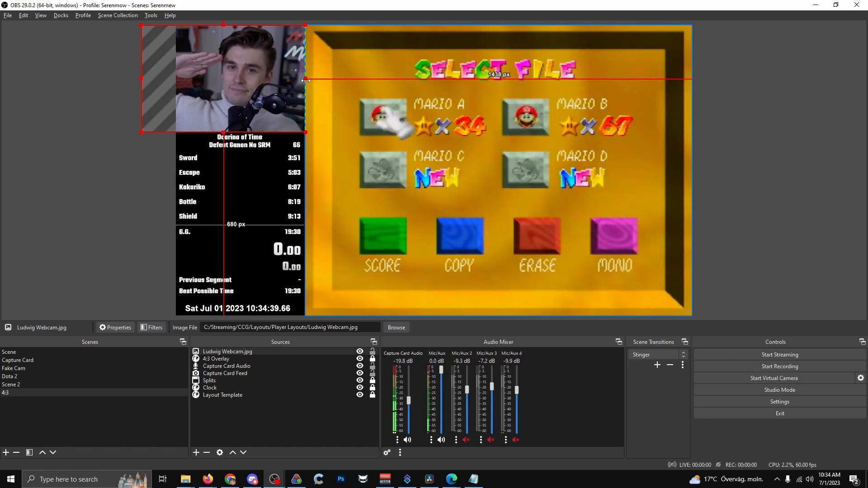
Step: Move Ludwig Webcam.jpg below 4:3 Overlay in the source order
click(714, 186)
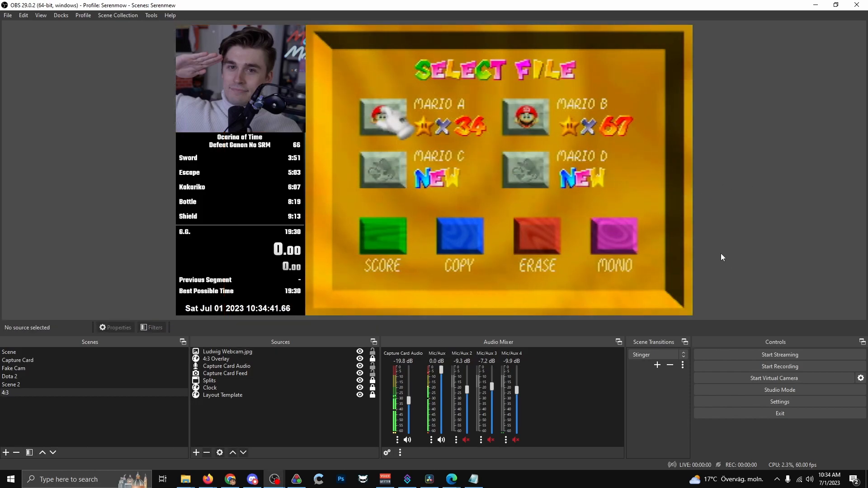
drag(253, 352, 253, 362)
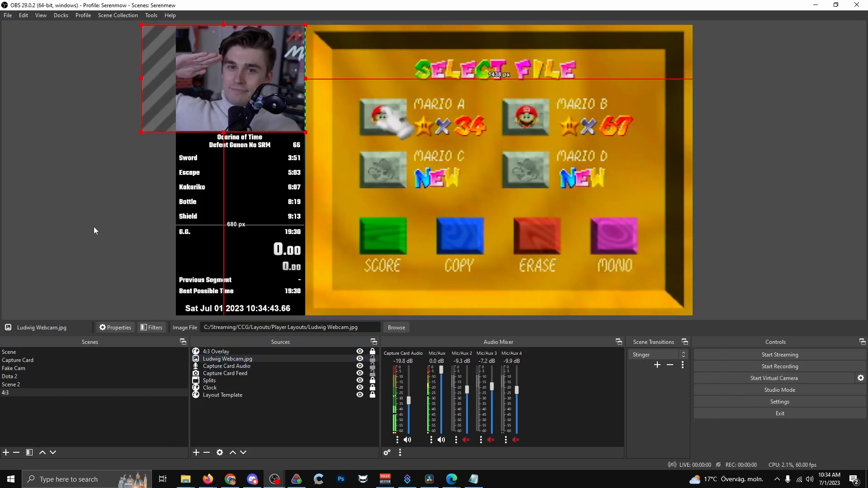
click(119, 250)
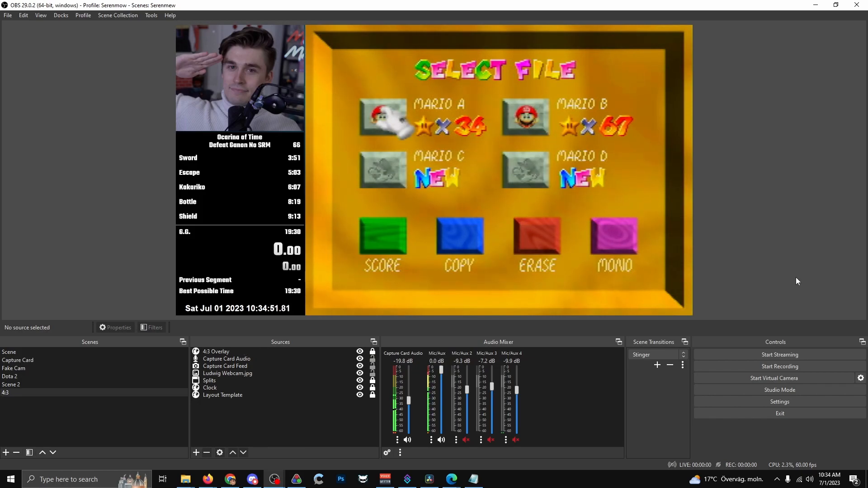
Step: Add a Source Record filter to the 4:3 scene and set its stream mode to Streaming
right_click(29, 393)
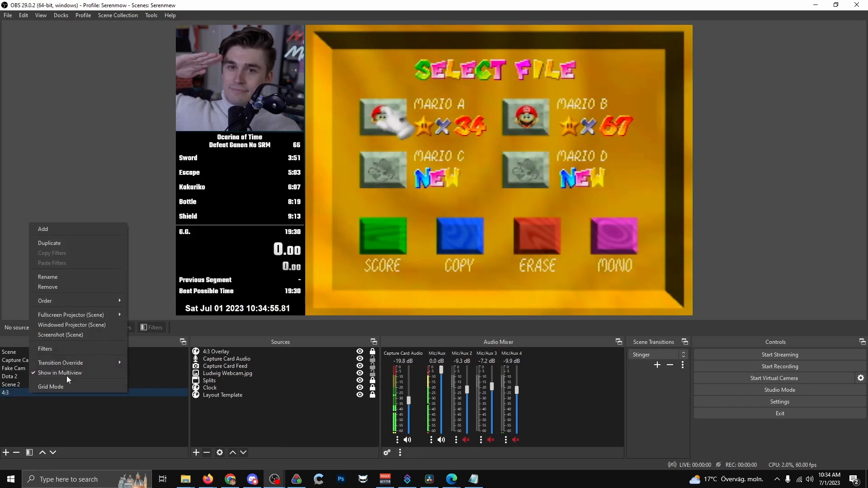
click(64, 352)
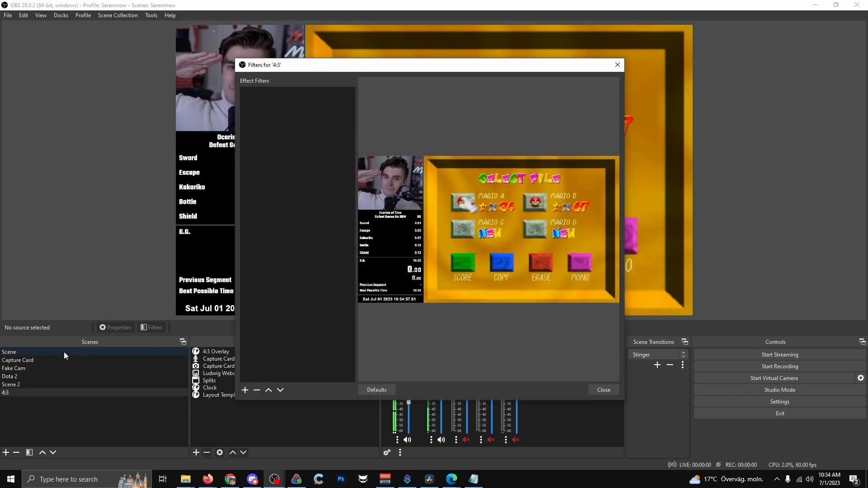
right_click(264, 337)
mouse_move(283, 344)
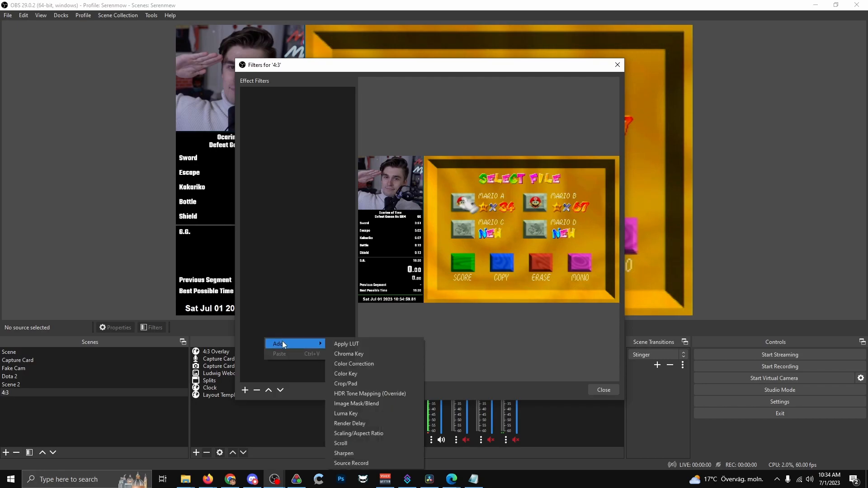
click(357, 465)
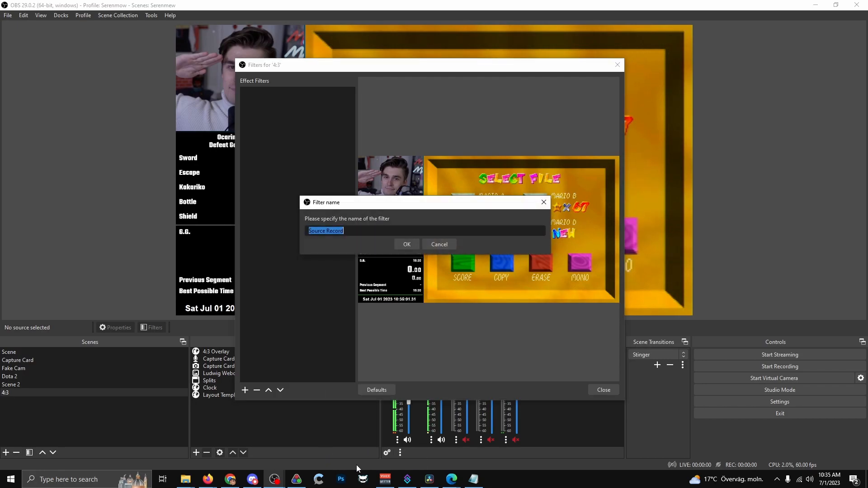
click(399, 243)
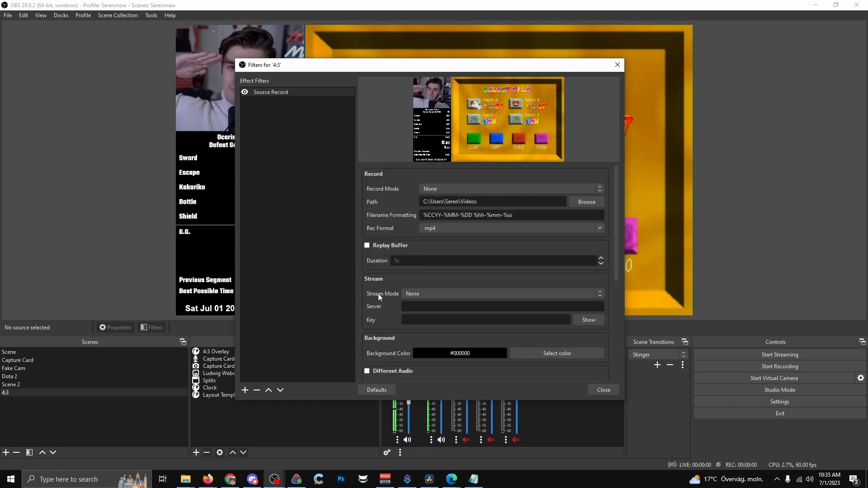
click(427, 295)
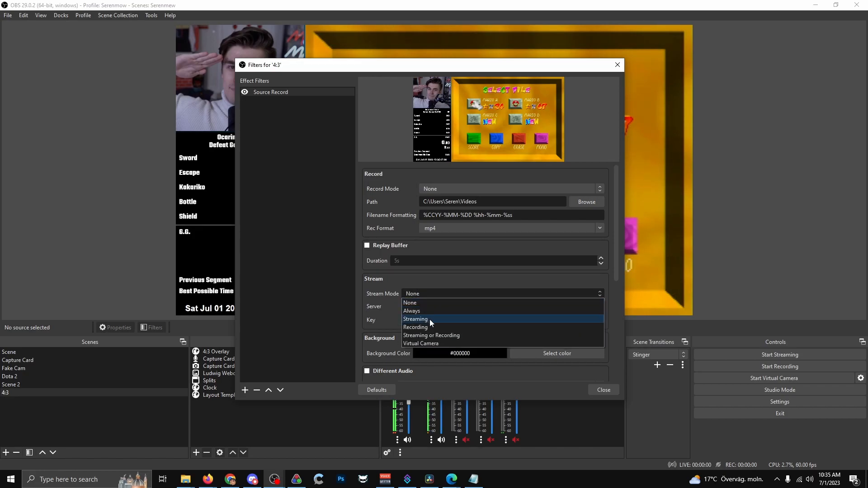
click(429, 319)
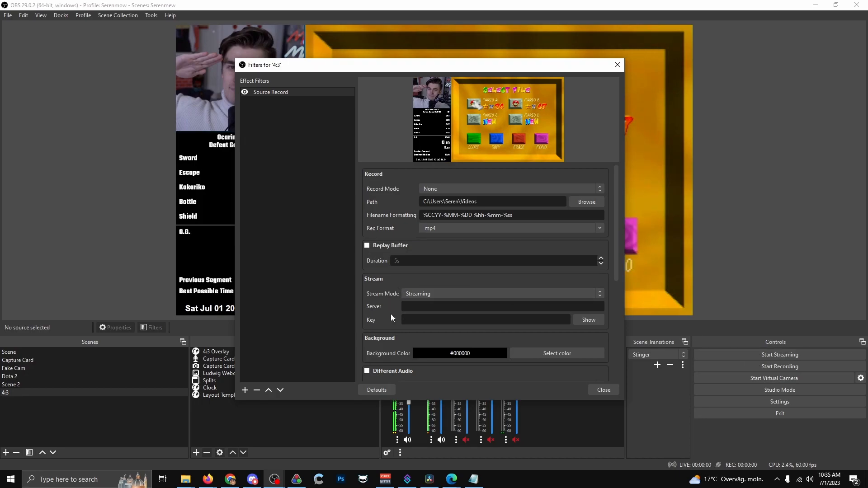
Step: Set the Source Record stream server to rtmp://cph.contribute.live-video.net/app/ and paste the stream key
key(alt+Tab)
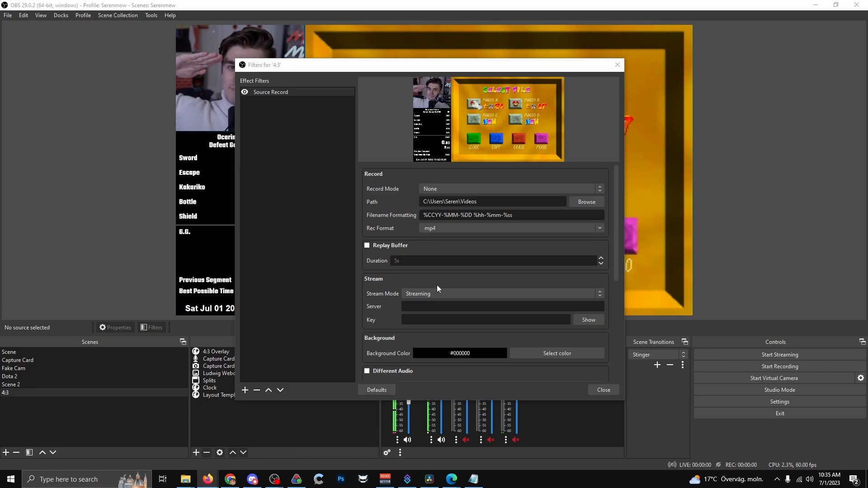
click(423, 307)
text(rtmp://cph.contribute.live-video.net/app/)
drag(405, 307, 418, 307)
click(451, 308)
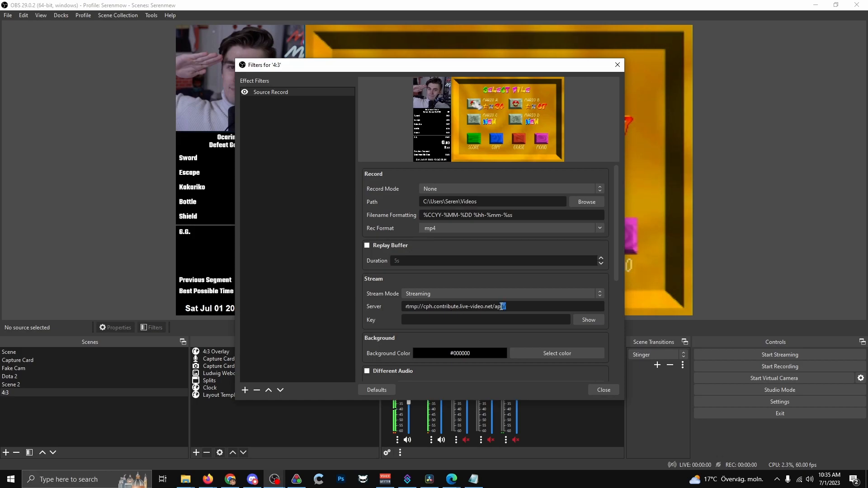
click(505, 307)
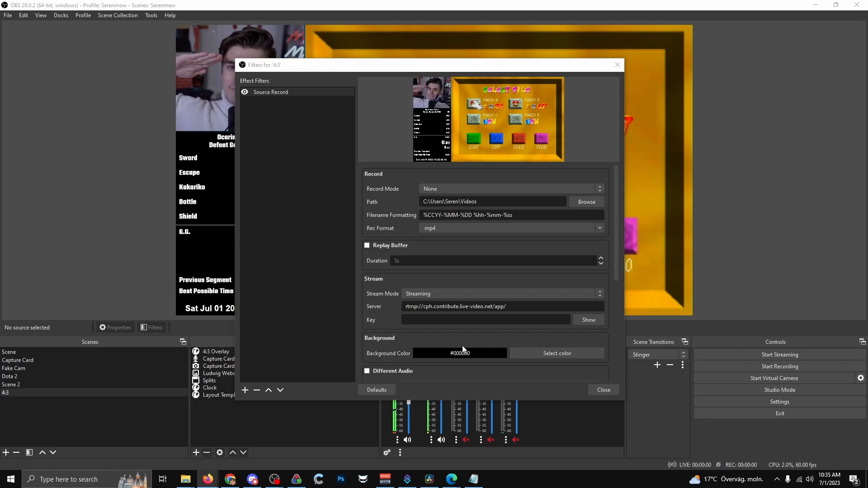
click(445, 321)
key(ctrl+v)
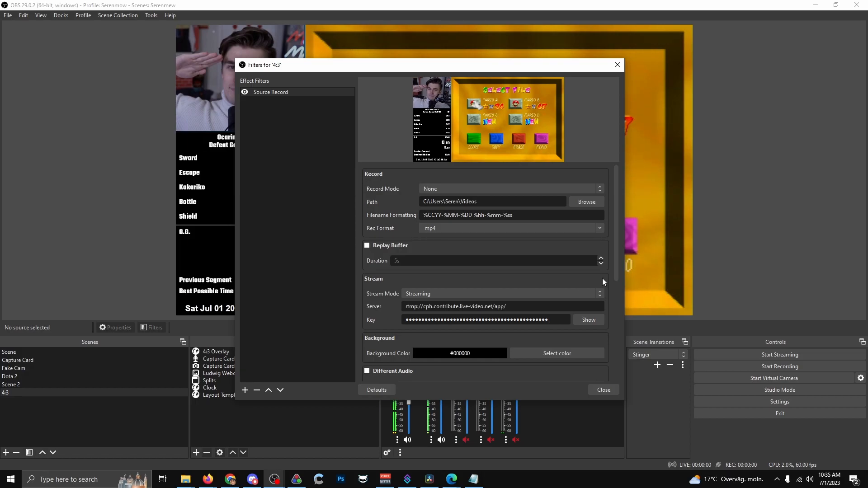
Step: Enable Different Audio for the Source Record filter and set its audio track to Track 6
drag(617, 258, 621, 318)
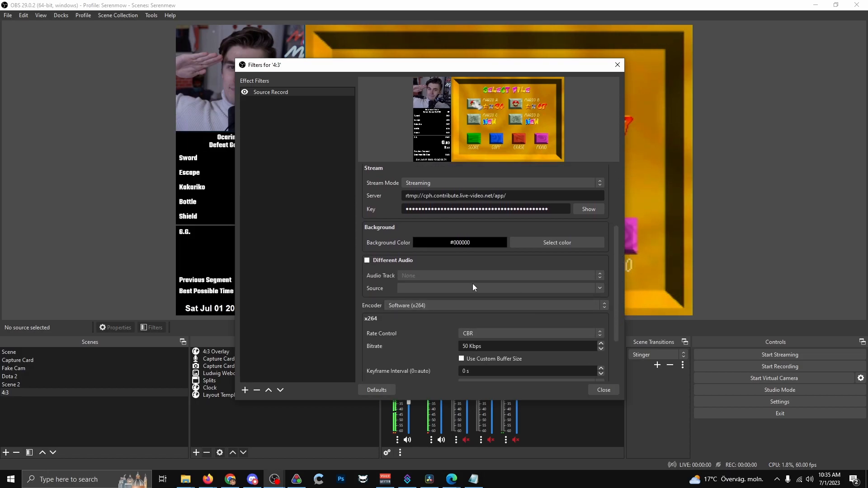
click(368, 261)
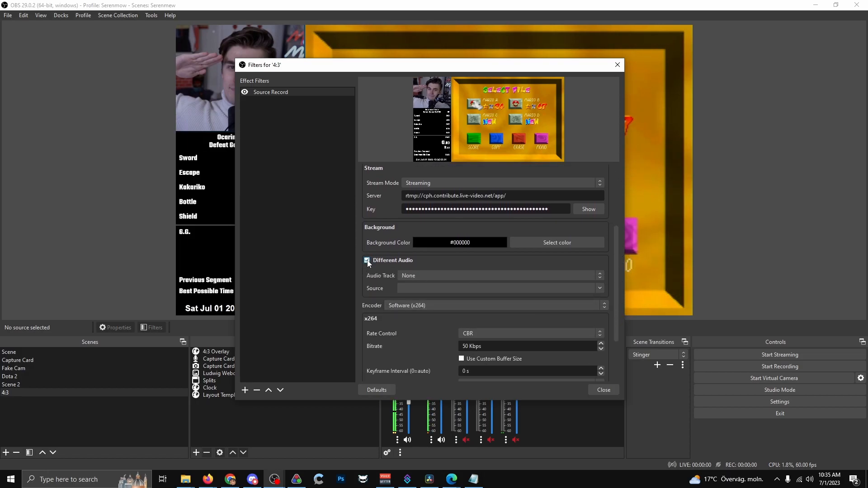
click(594, 276)
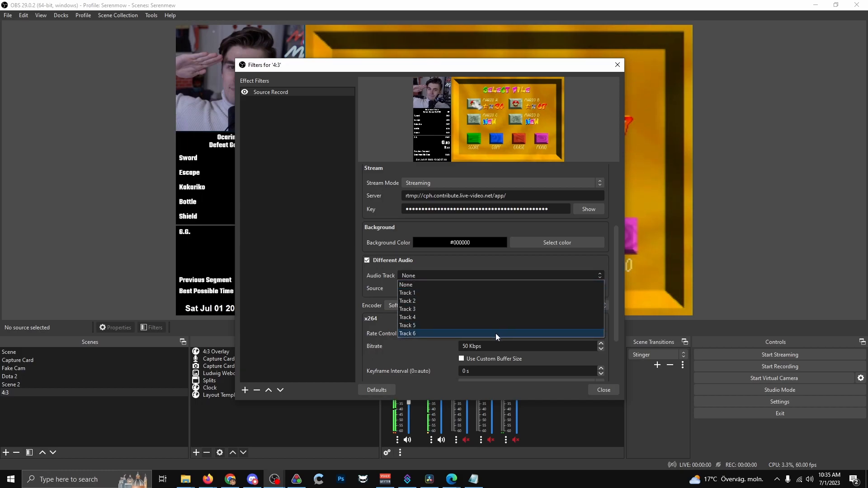
click(496, 333)
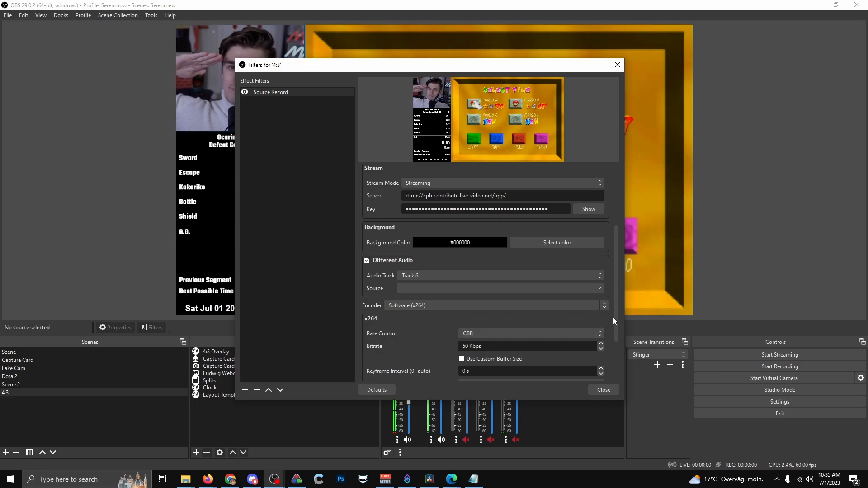
Step: Set the Source Record filter's x264 bitrate to 6000 Kbps
scroll(613, 319, down, 2)
drag(508, 290, 395, 289)
text(6000)
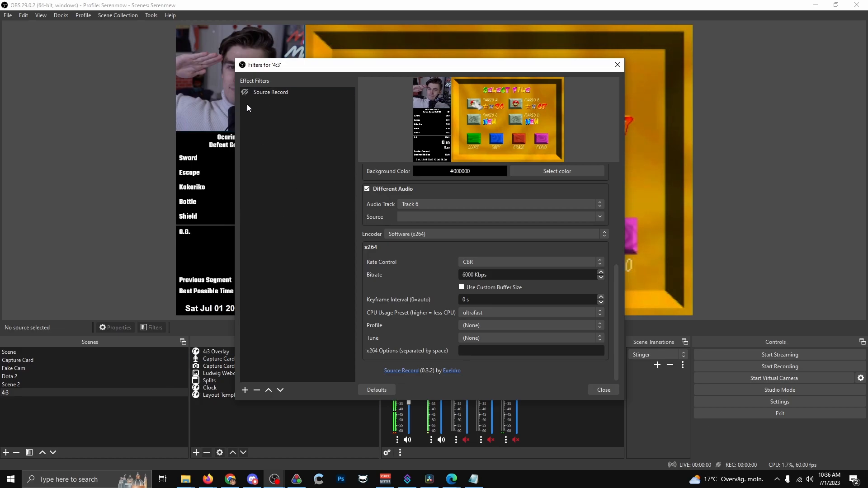
Step: In the scene named Scene, set the Livesplit source to capture the [LiveSplit.exe]: LiveSplit (1) window
click(611, 392)
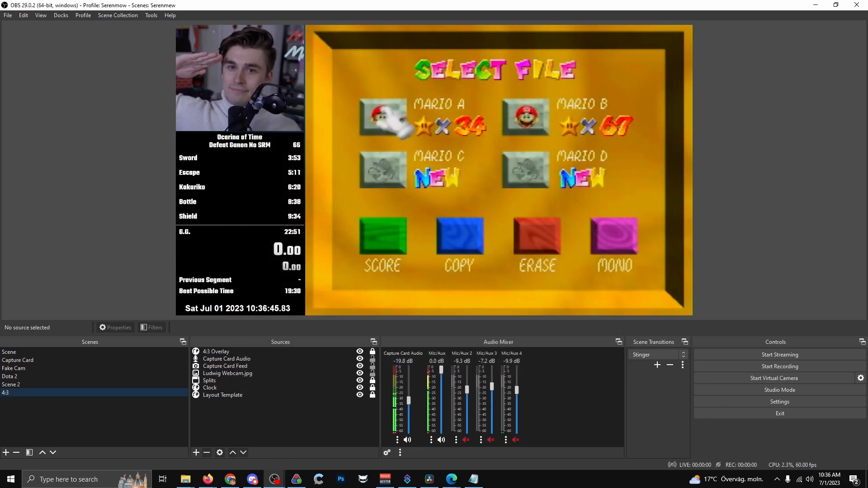
click(102, 352)
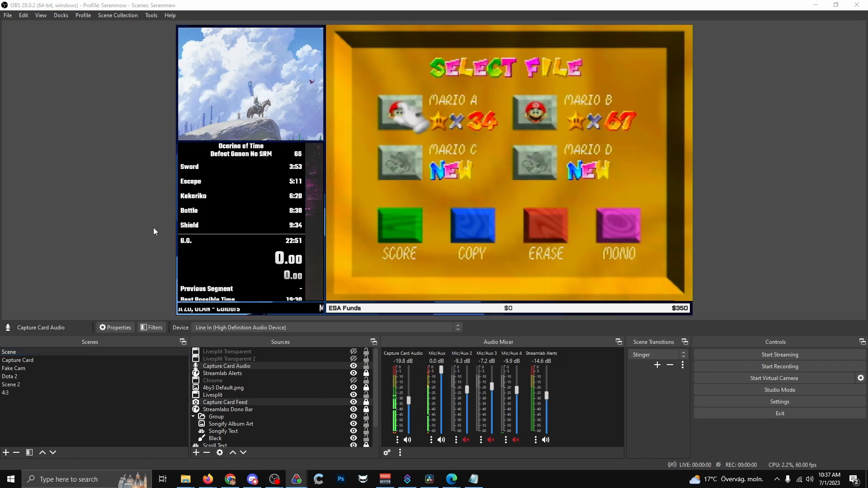
drag(0, 219, 202, 207)
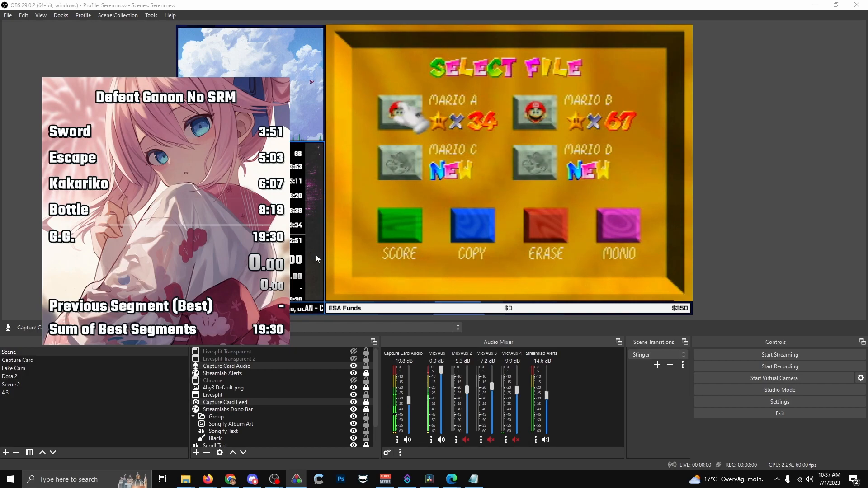
click(30, 262)
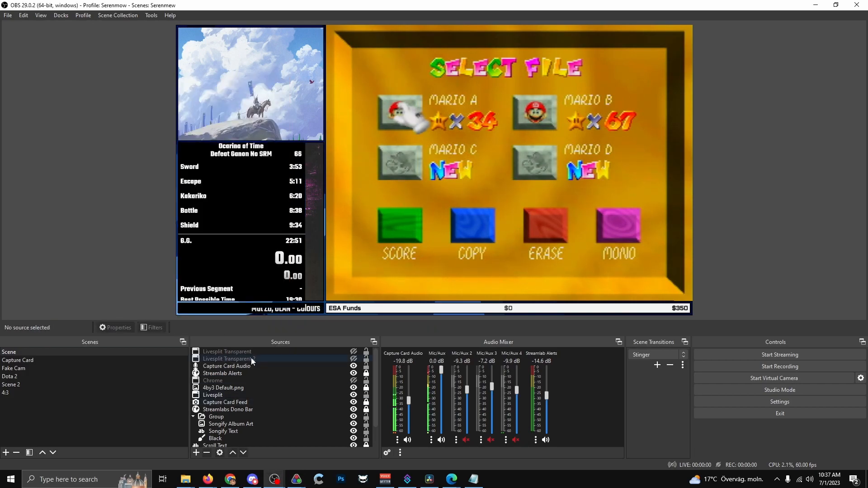
scroll(241, 380, down, 1)
scroll(240, 380, up, 1)
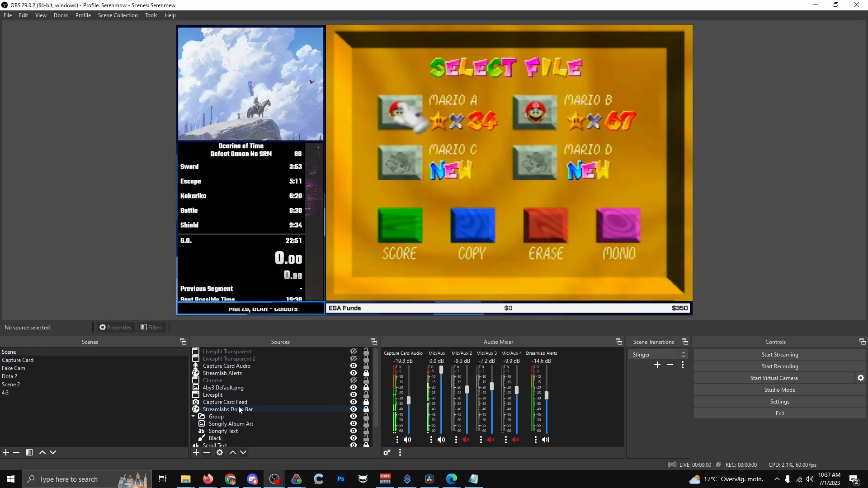
double_click(226, 394)
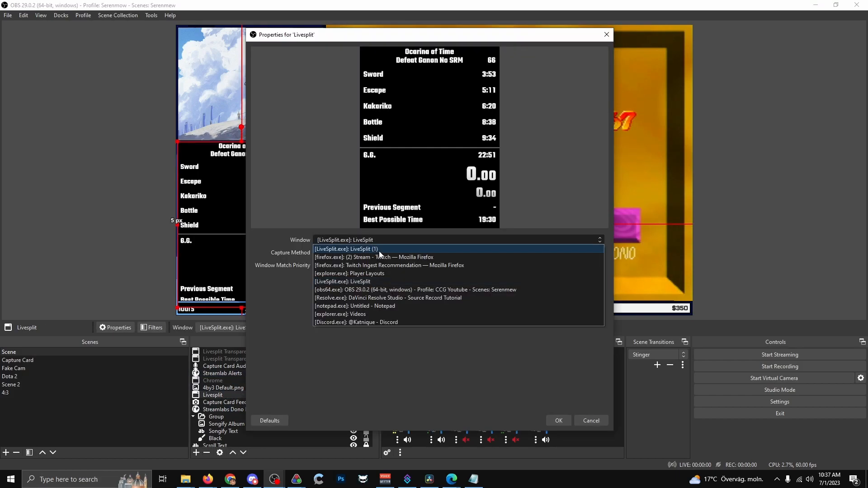
click(559, 421)
click(130, 308)
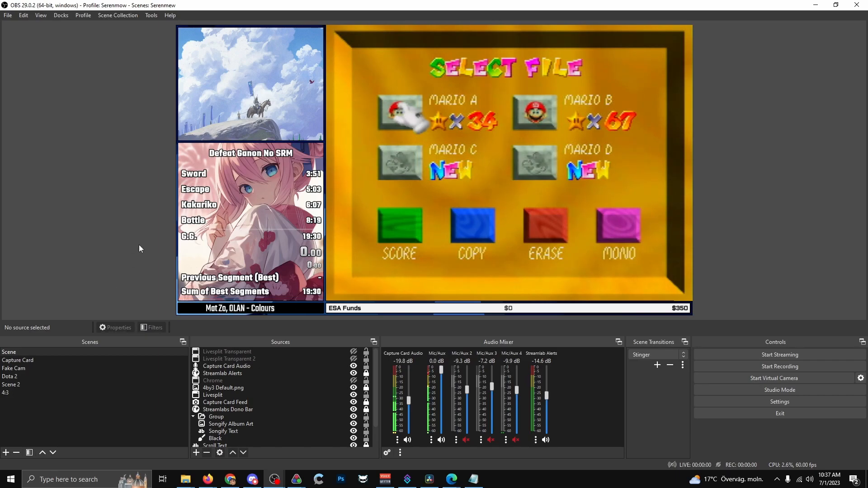
Step: Compare the layout of the 4:3 scene with that of the scene named Scene
click(27, 392)
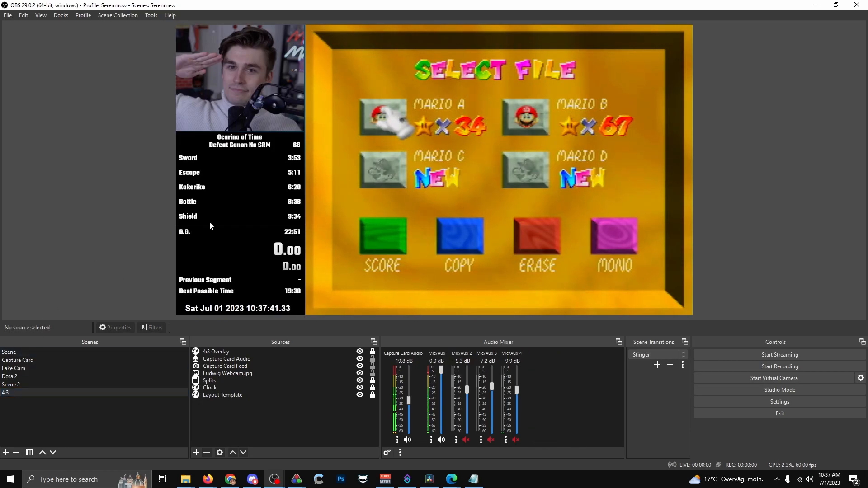
click(39, 351)
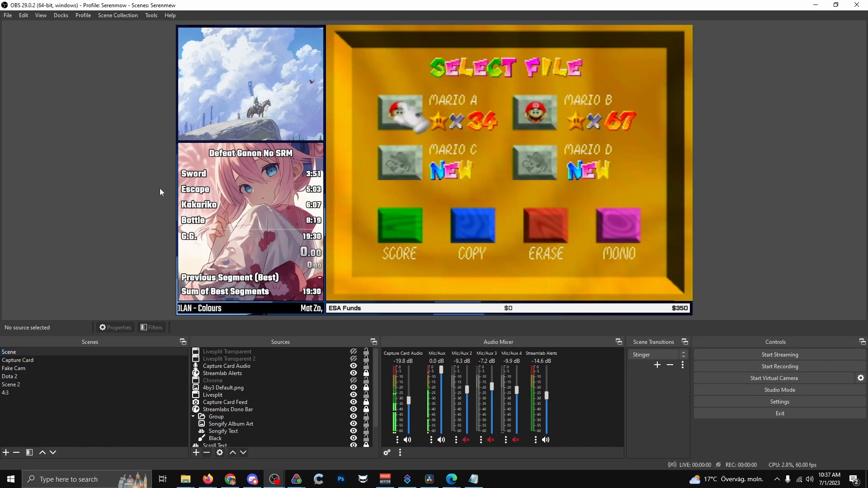
click(56, 392)
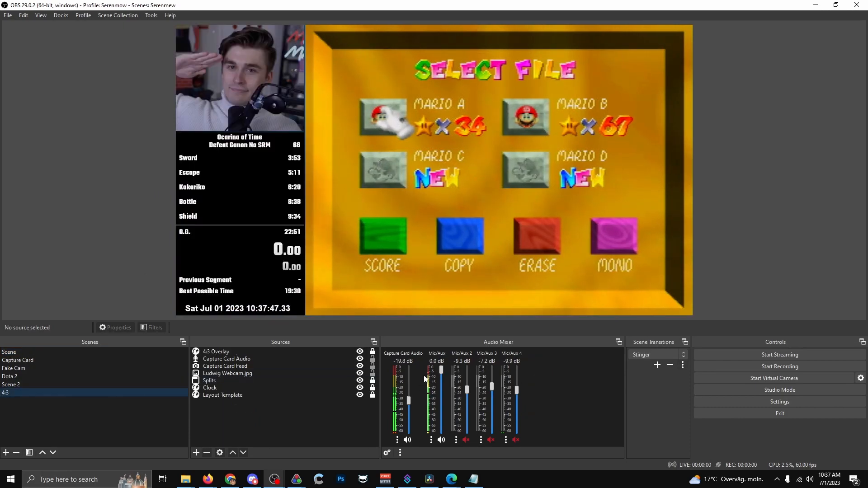
click(75, 351)
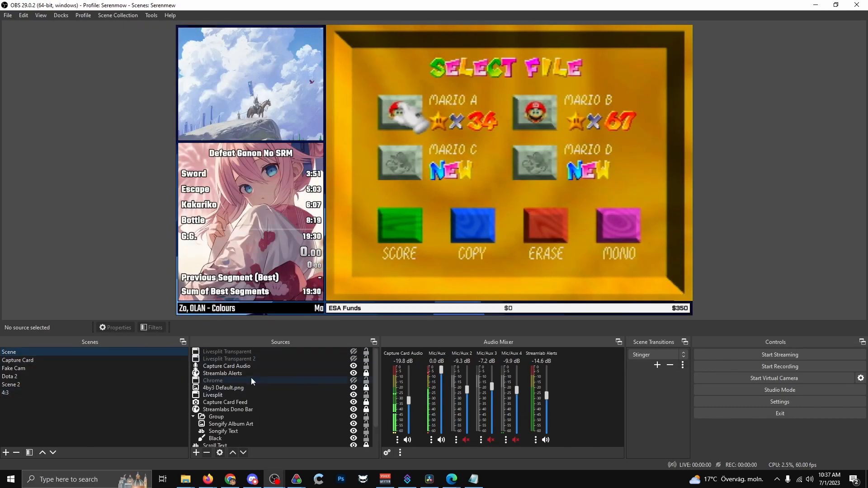
Step: In Advanced Audio Properties, remove every source except Capture Card Audio from Track 6
right_click(441, 388)
click(481, 381)
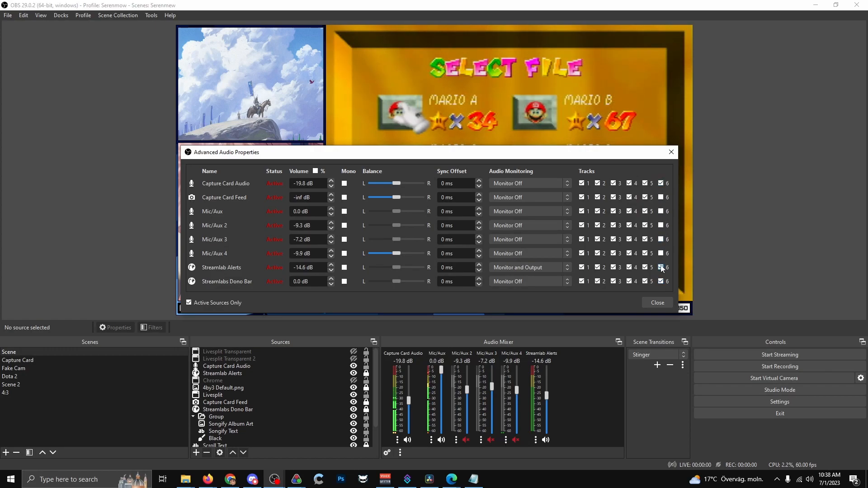
drag(633, 312, 635, 387)
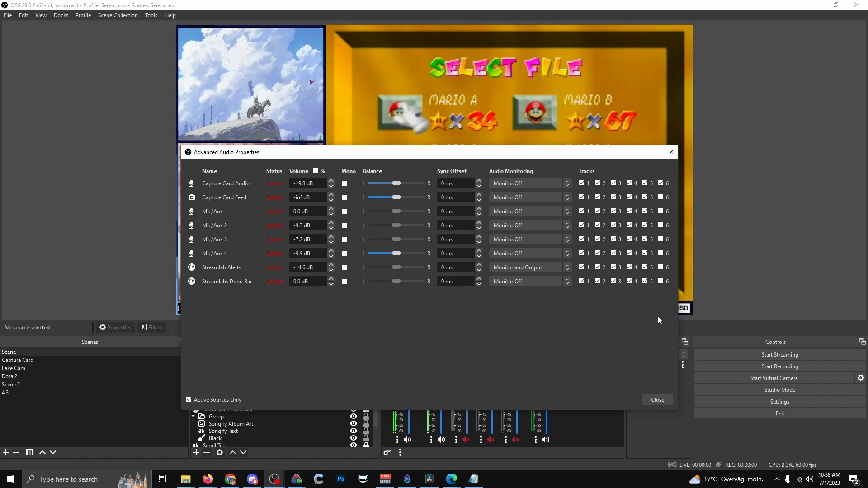
click(651, 401)
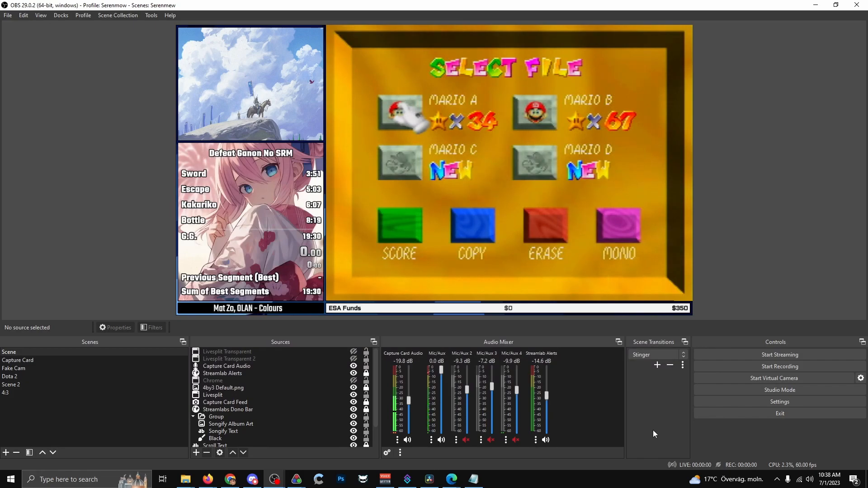
Step: Start the main stream and view the live output of both Twitch channels in Firefox
click(733, 353)
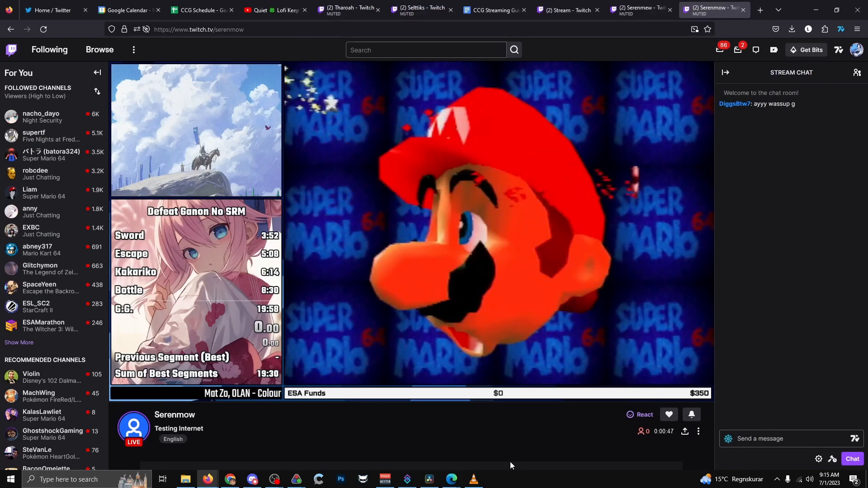
key(ctrl+Page_Up)
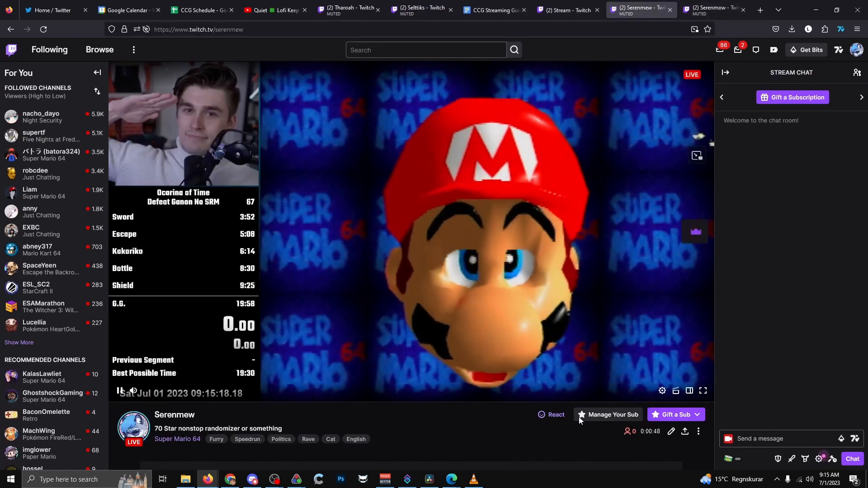
drag(484, 409, 511, 430)
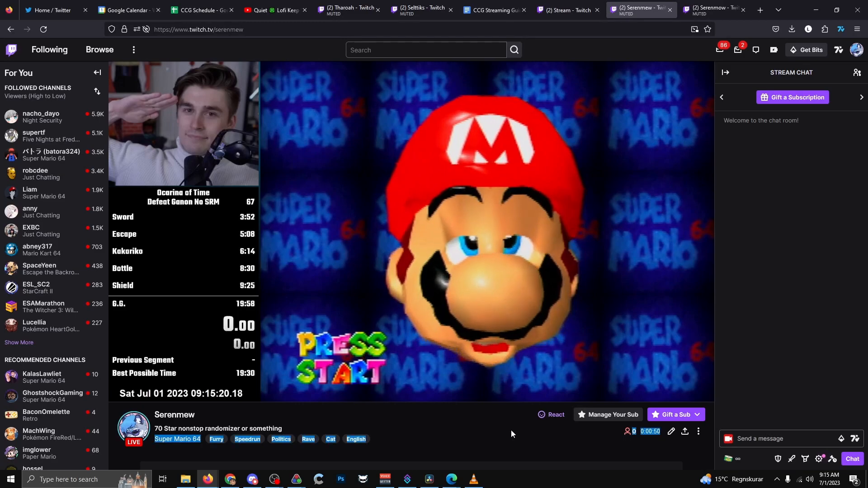
click(511, 430)
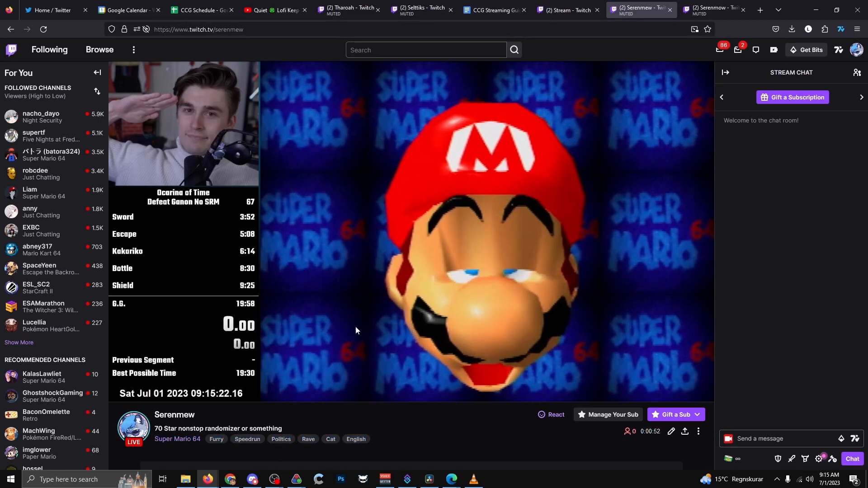